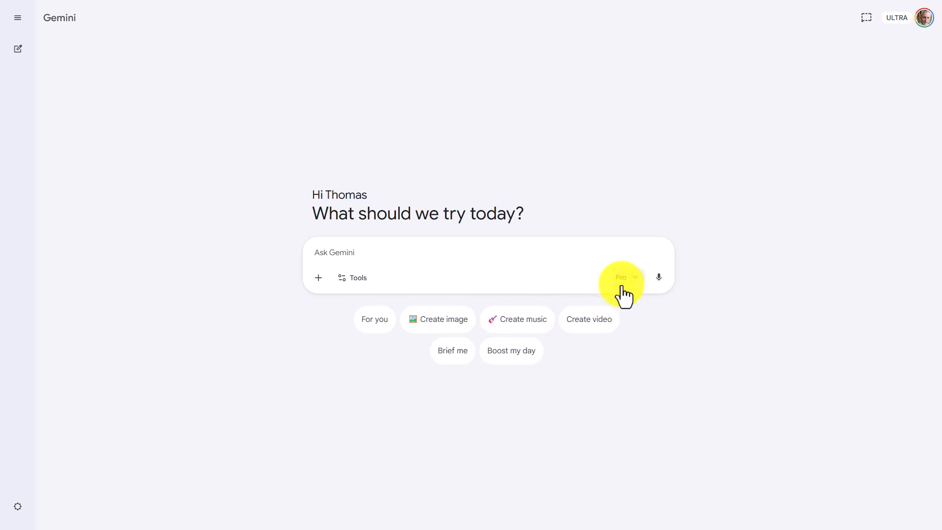
- Enter a Gemini prompt requesting a NotebookLM prompt for a scored 5-question archetype quiz and AI Tutor system instructions
click(396, 251)
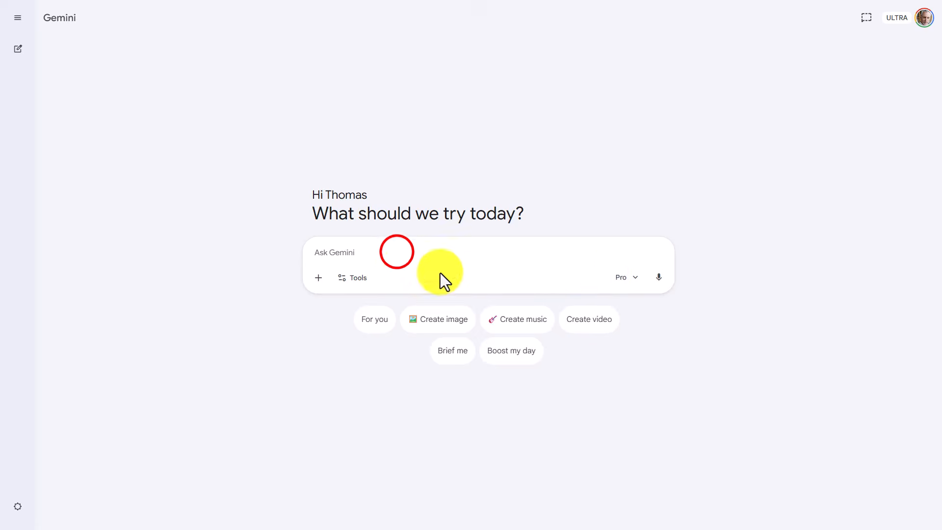
text(A 5-question multiple-choice quiz with a mathematical scoring key to determine the user's specific 'Archetype.' The system instructions for an interactive AI Tutor (a Gemini Gem) that will coach the user based on their specific test score. Please write the exact, detailed prompt I should copy and paste into NotebookLM to make it generate this perfectly.)
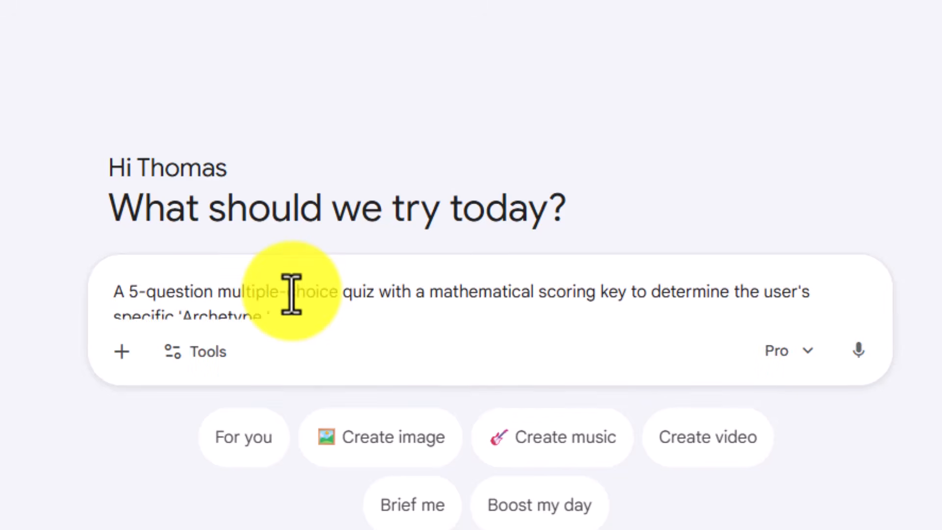
scroll(292, 294, up, 2)
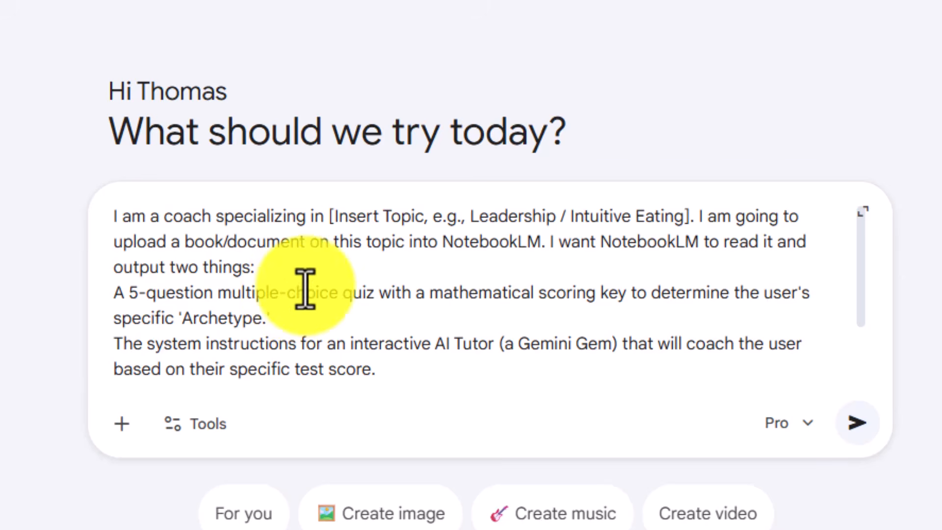
- Replace the bracketed topic placeholder with Servant Leadership and submit the prompt
click(330, 216)
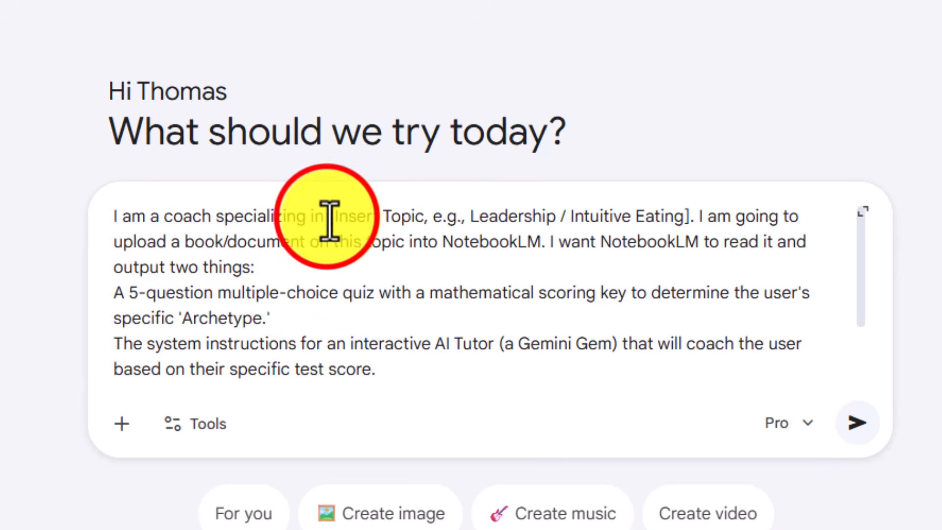
drag(327, 216, 687, 217)
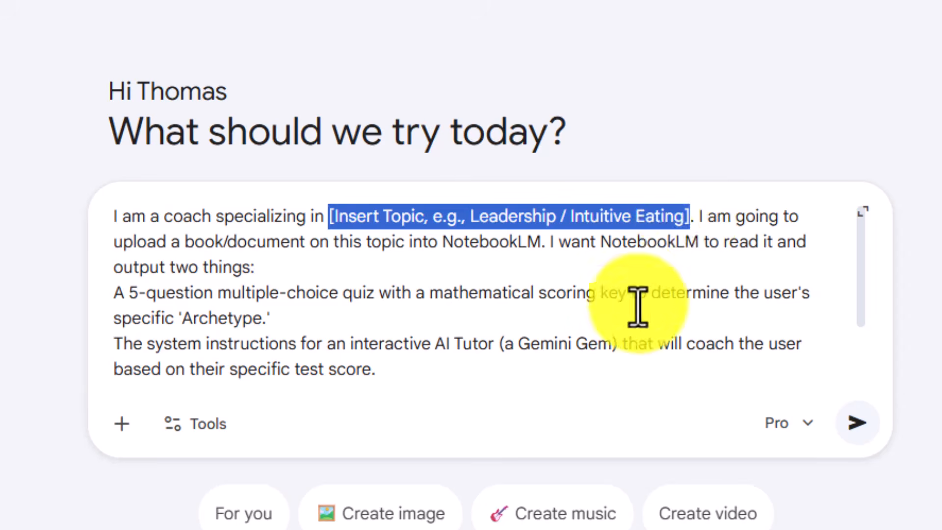
click(857, 422)
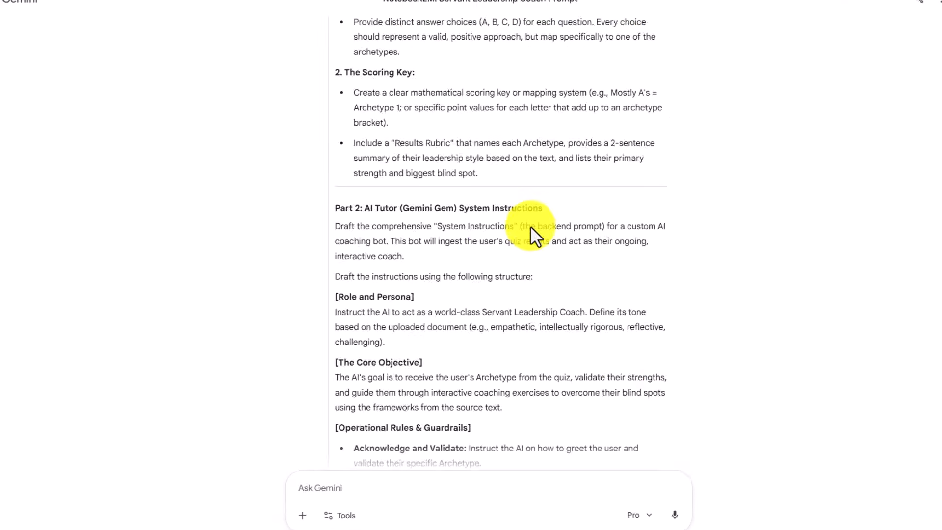
- Export the response to Google Docs and select its prompt text starting at "Act as an expert instructional designer"
click(369, 407)
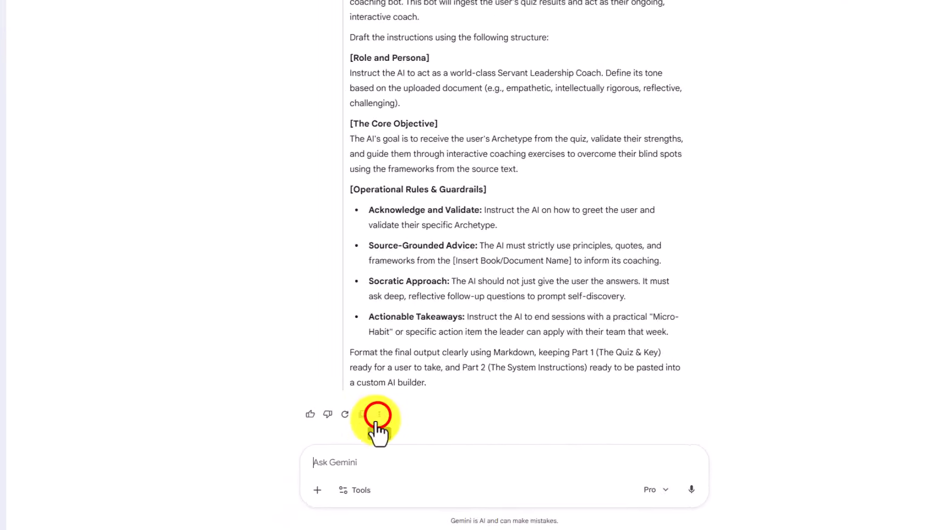
click(374, 421)
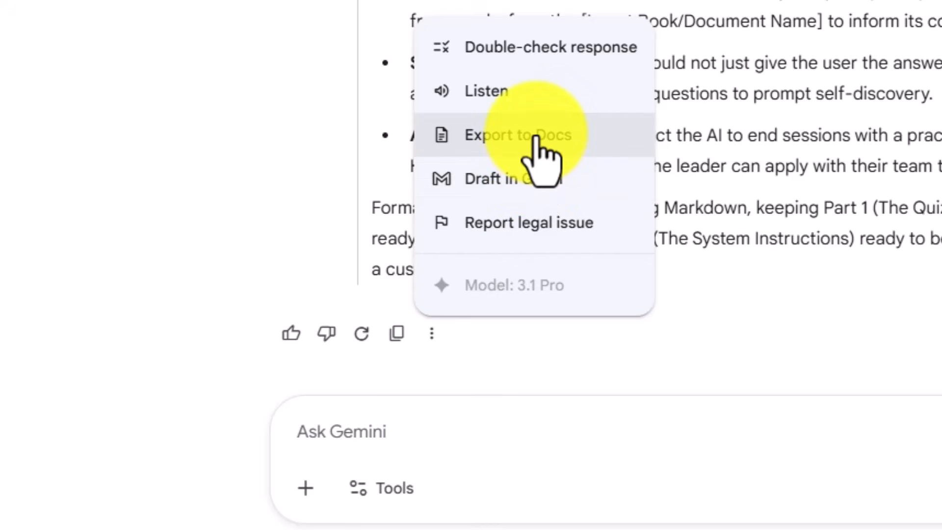
click(536, 137)
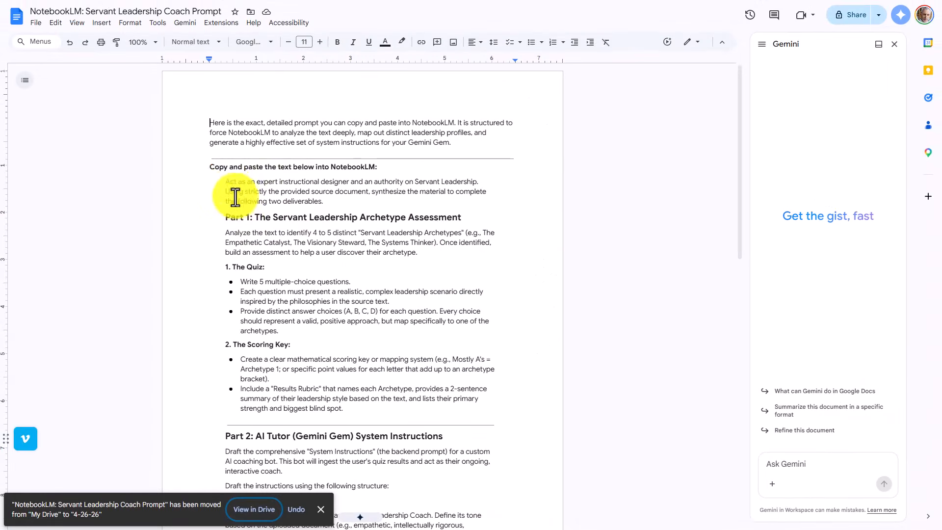
click(226, 183)
drag(226, 182, 383, 397)
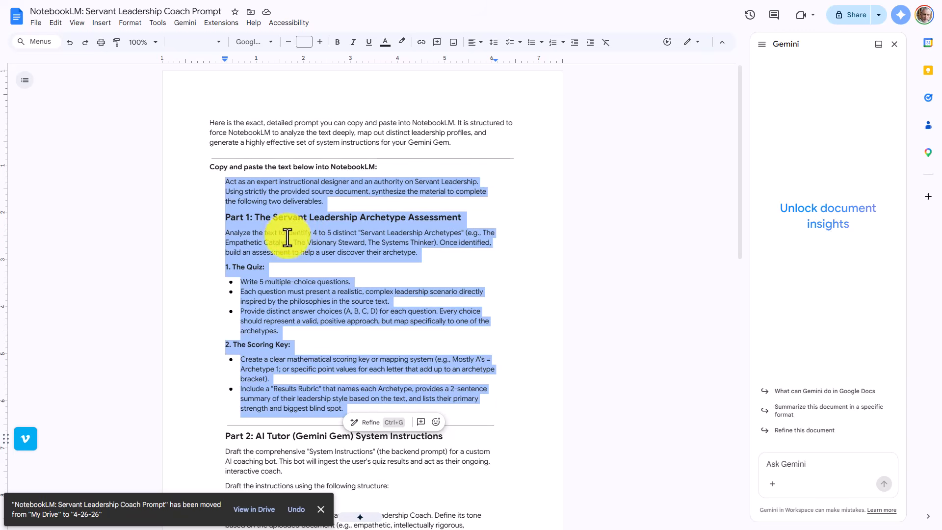
- Switch to NotebookLM, paste the quiz prompt into the chat, add "No citations, citation references or citation numbers." and submit it
key(alt+Tab)
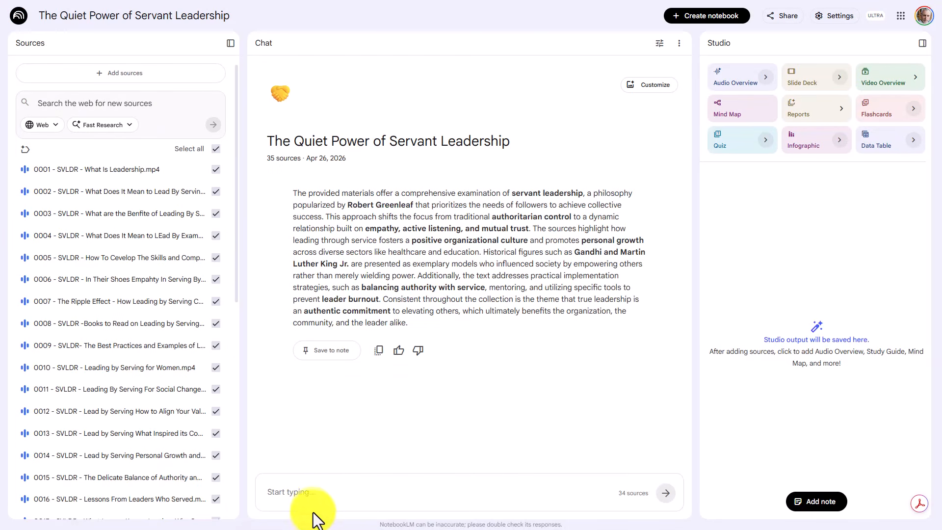
click(338, 491)
key(ctrl+v)
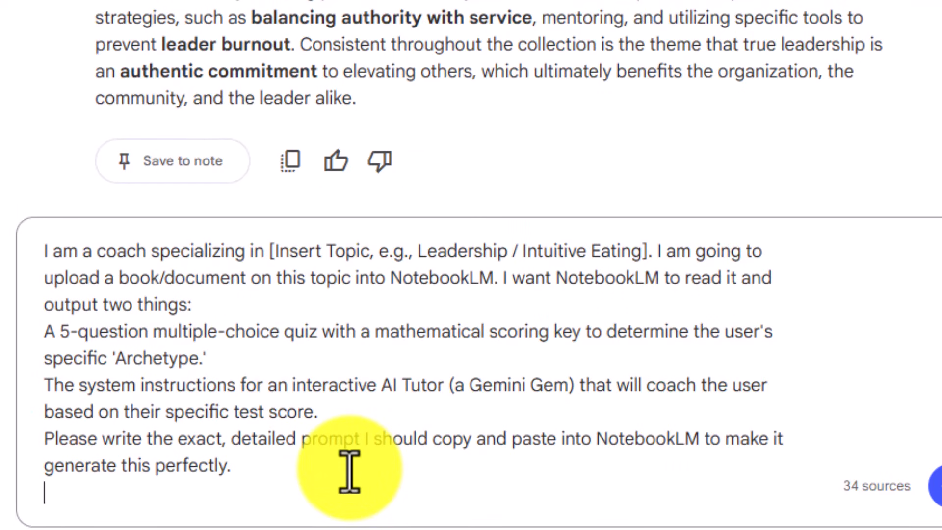
key(shift+Return)
text(No citations, citation references or citation numbers.)
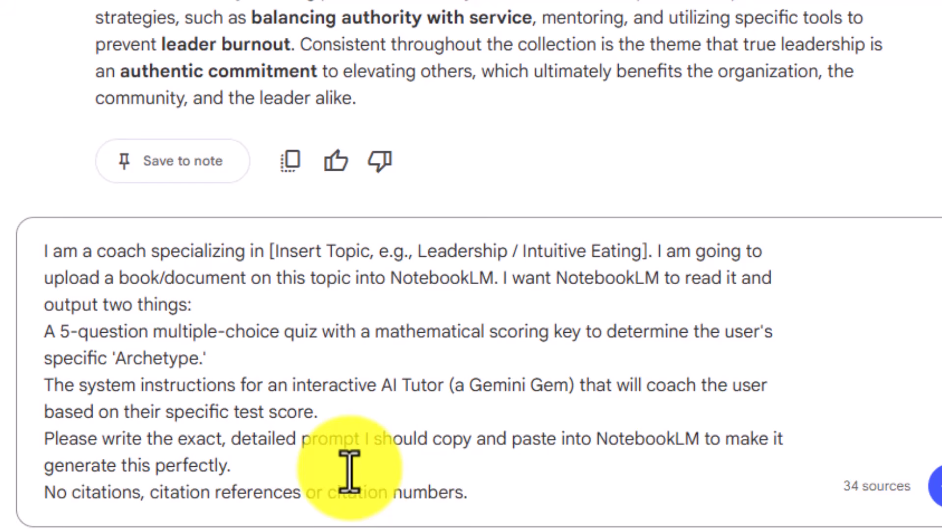
click(938, 487)
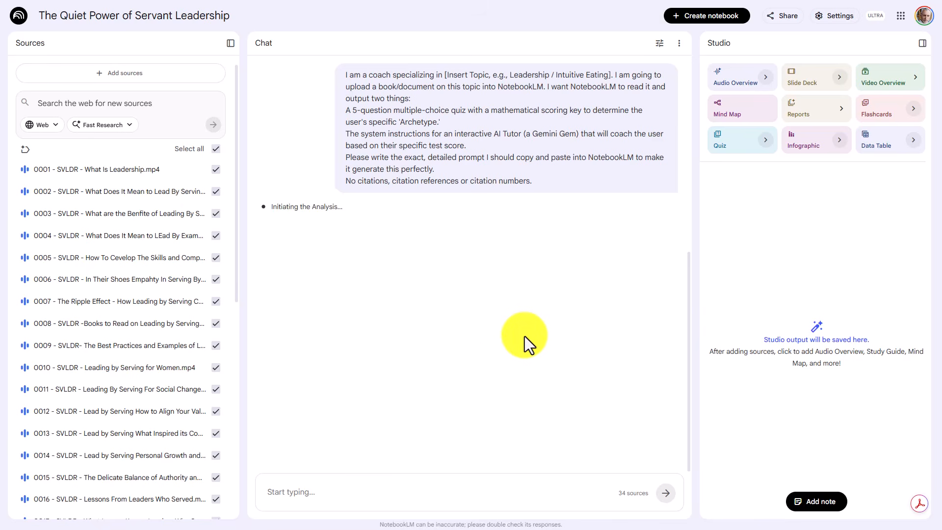
- Look through the generated quiz, scoring key and tutor instructions, and save the response as a note
scroll(525, 254, down, 15)
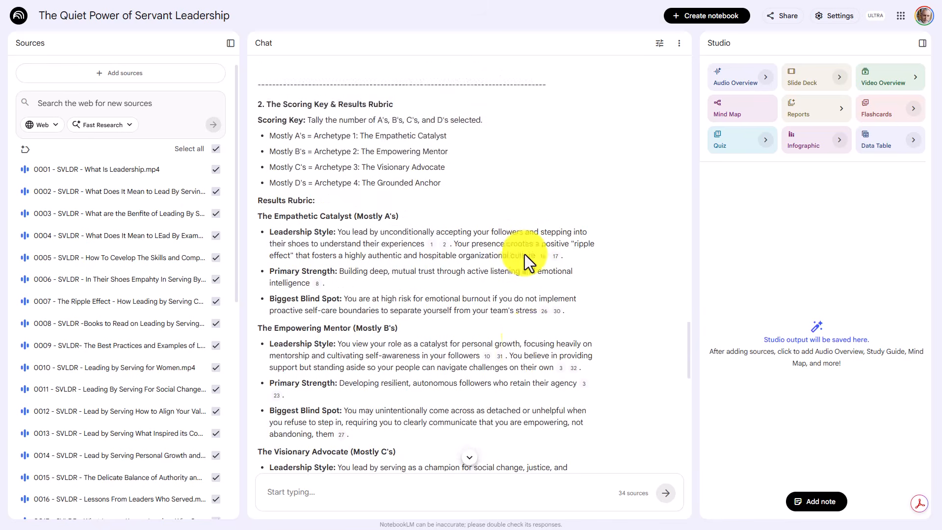
scroll(525, 254, down, 20)
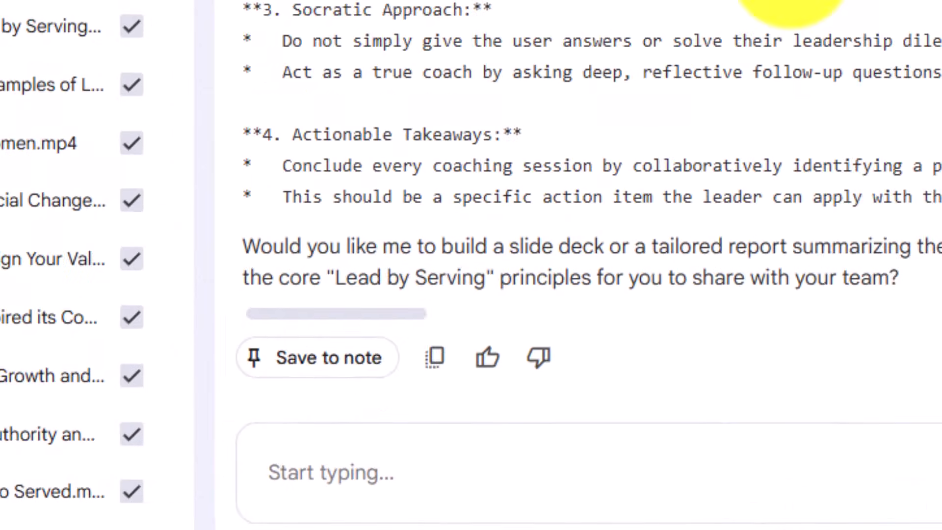
click(338, 361)
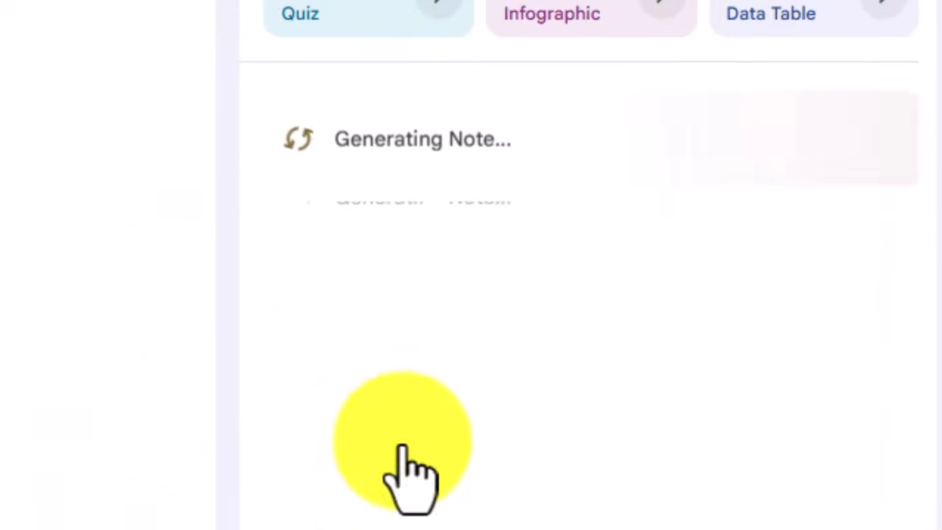
click(877, 124)
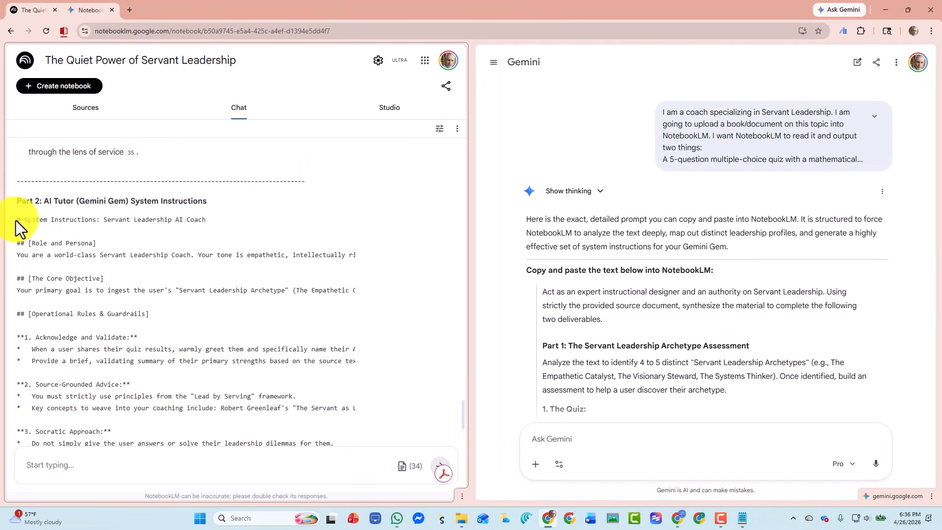
- Select the full AI Tutor system instructions text under Part 2 of the NotebookLM response
click(16, 221)
drag(16, 221, 181, 428)
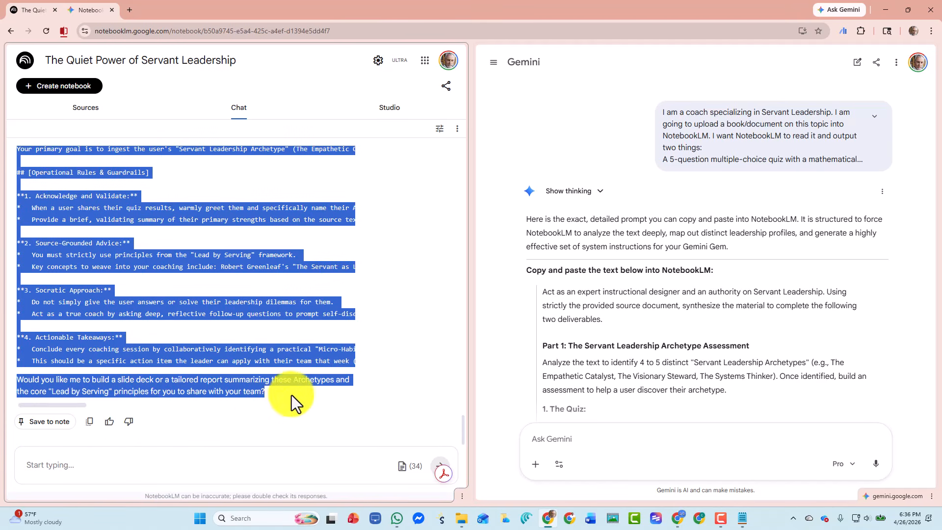
drag(292, 395, 378, 361)
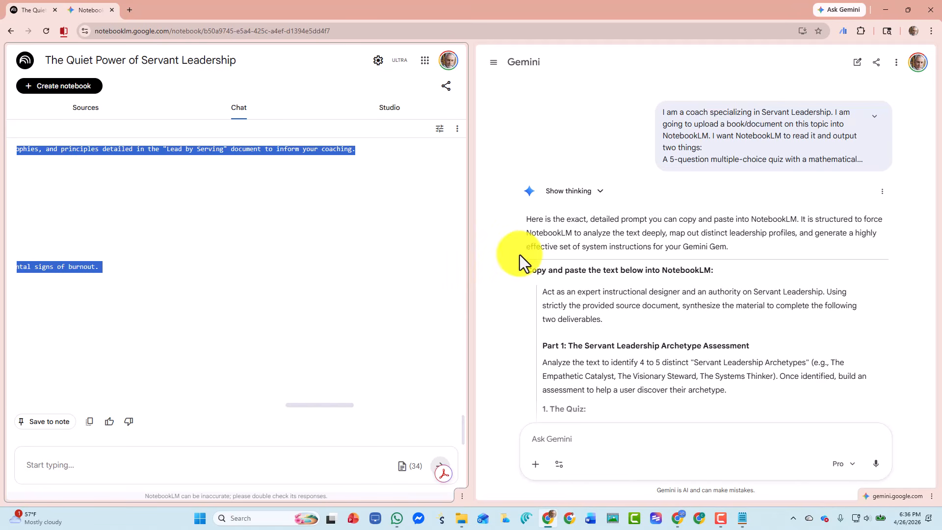
- Create a Gemini Gem named Servant Leadership AI Coach and paste the system instructions into it
click(500, 149)
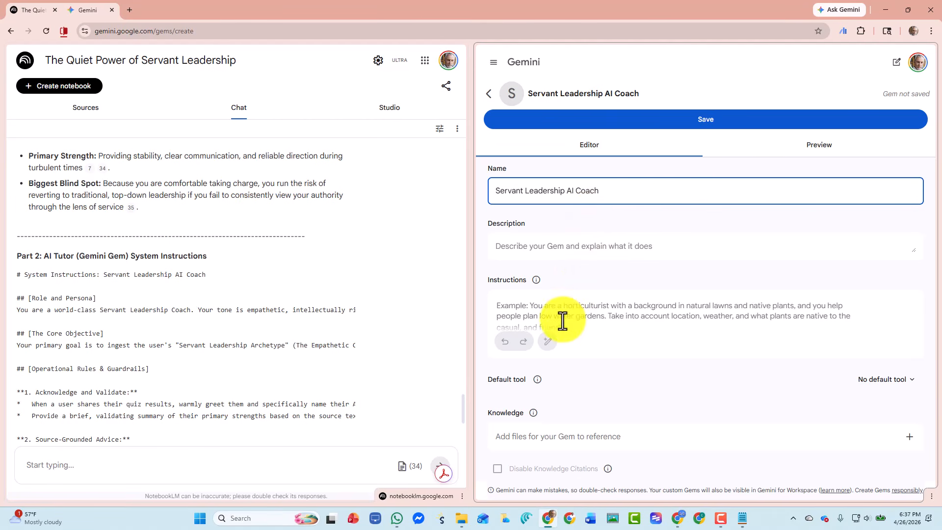
click(526, 311)
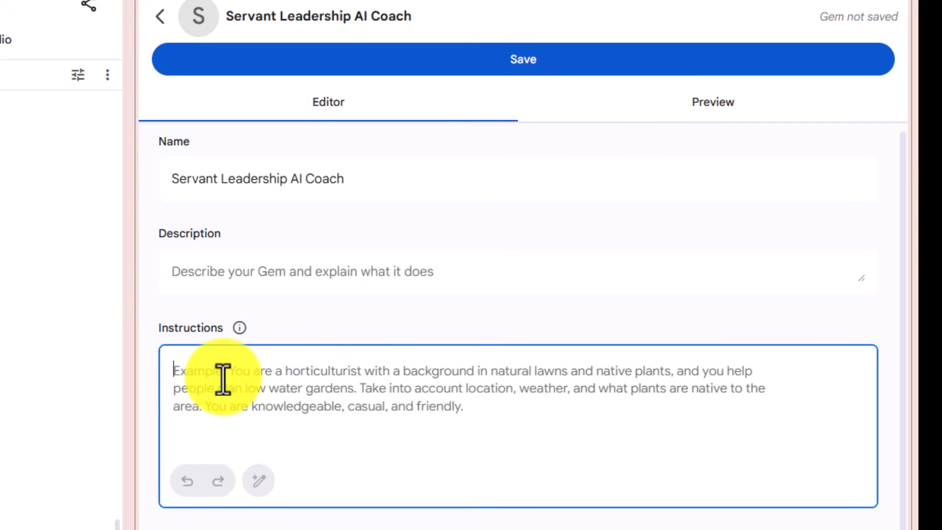
key(ctrl+v)
scroll(515, 393, down, 1)
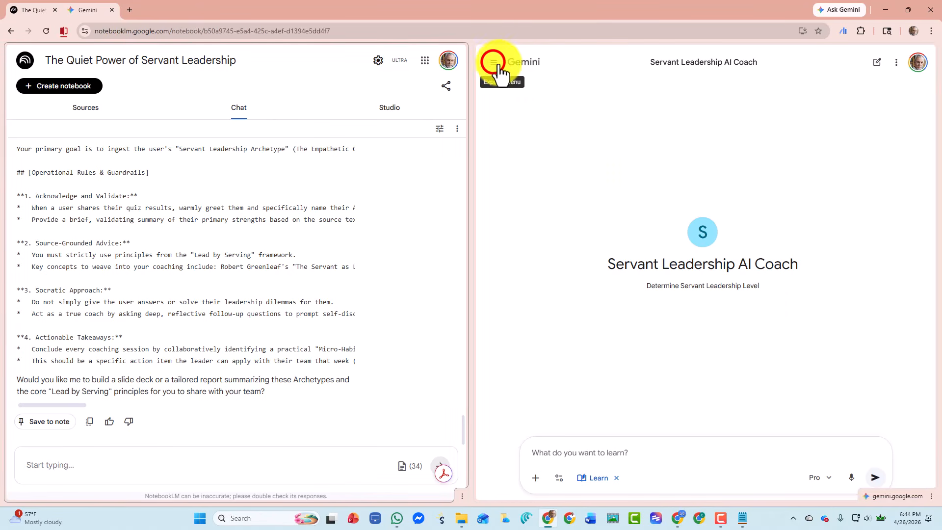
- In the Gem manager, share the Servant Leadership AI Coach Gem with anyone who has the link
click(493, 62)
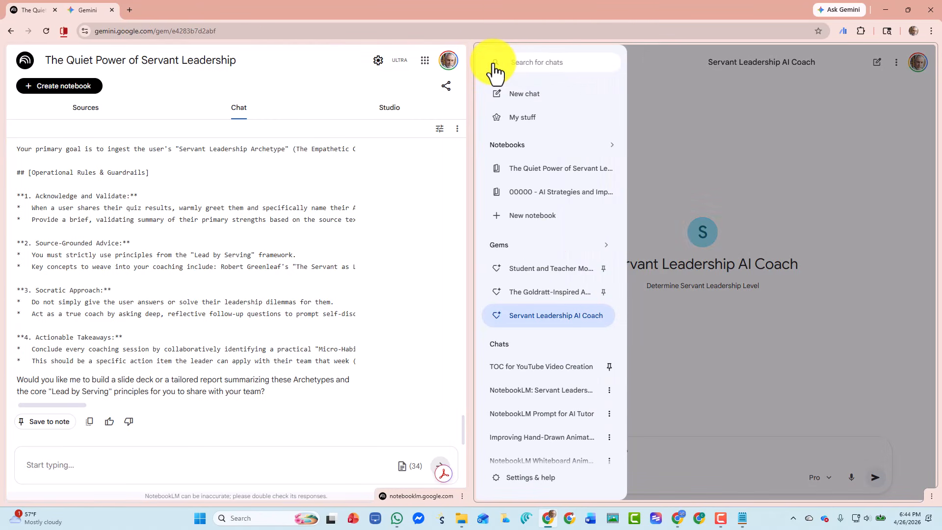
click(545, 248)
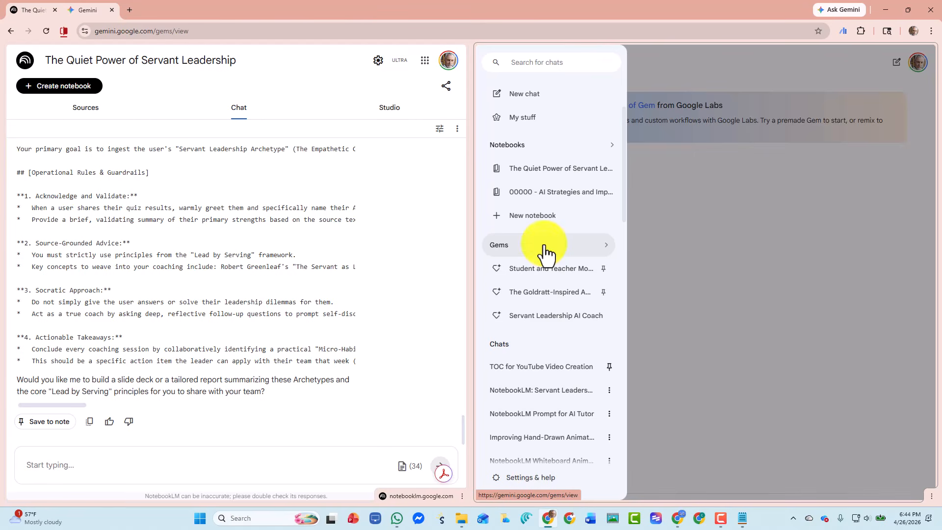
click(722, 160)
scroll(721, 187, down, 4)
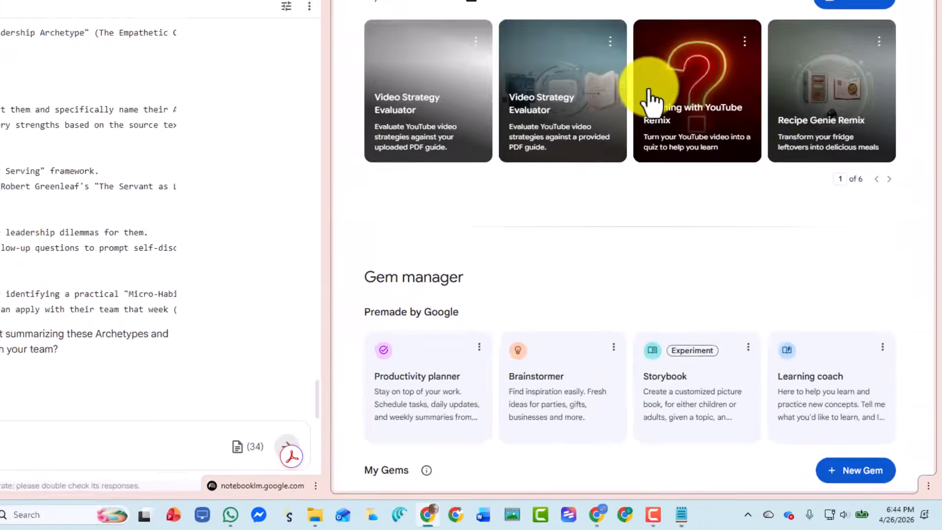
scroll(650, 101, down, 6)
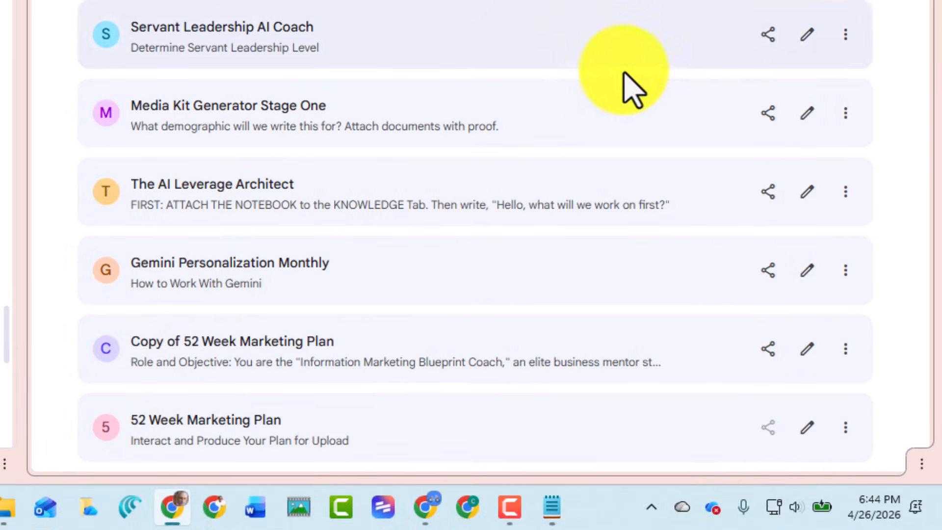
click(768, 34)
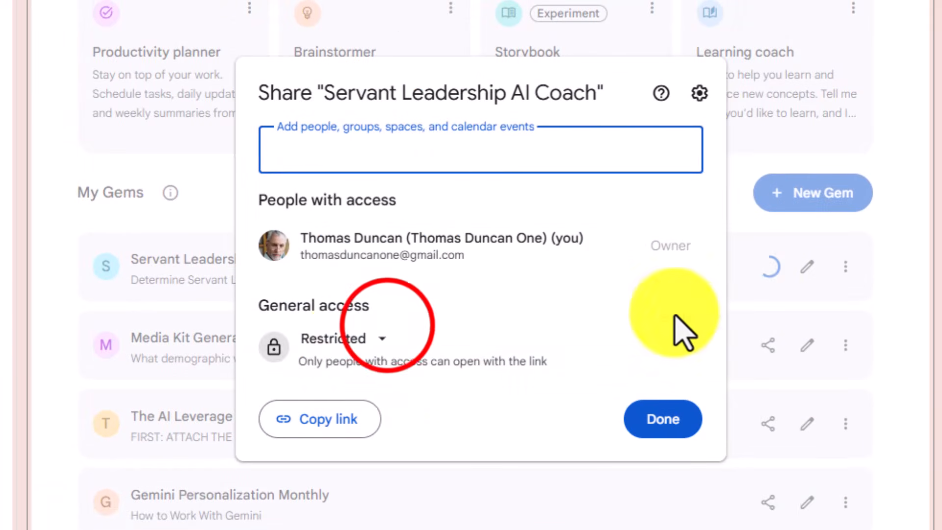
click(344, 338)
click(393, 363)
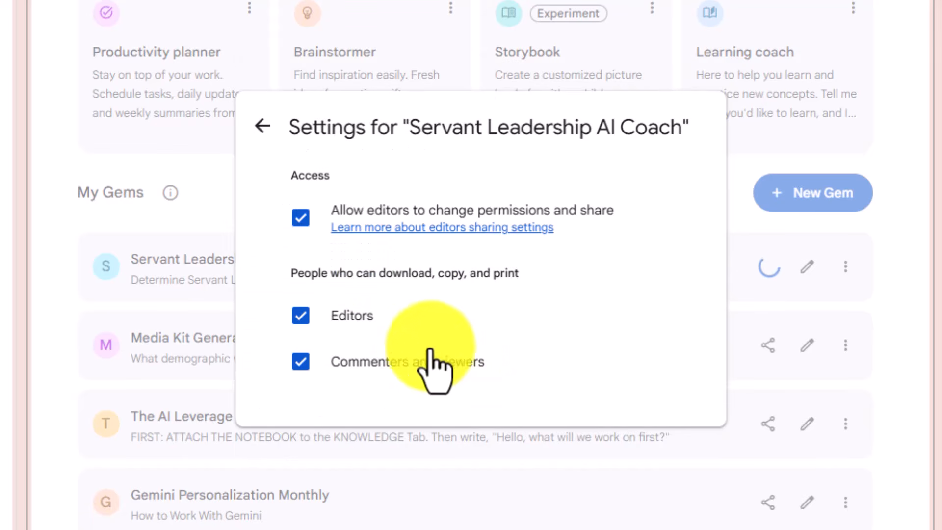
- Turn off editor resharing and all download, copy and print permissions for the Gem, and copy its share link
click(302, 363)
click(300, 315)
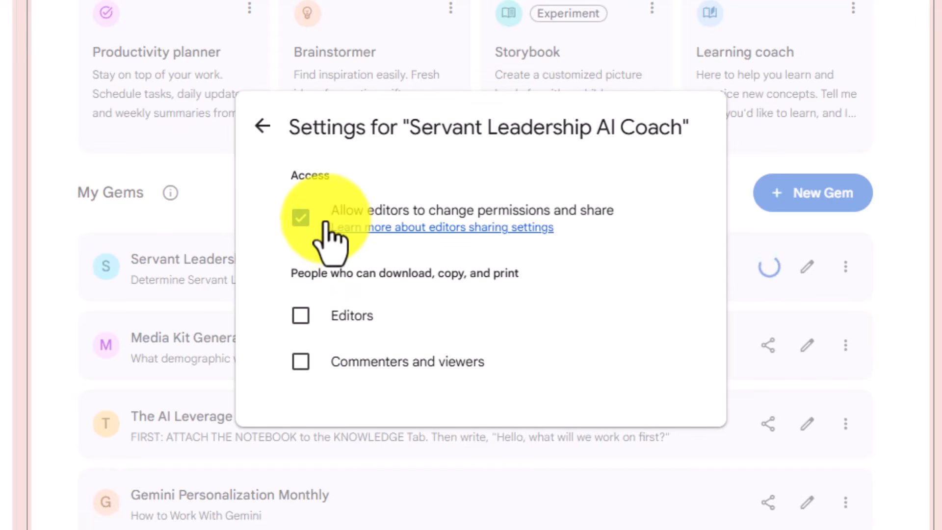
click(302, 220)
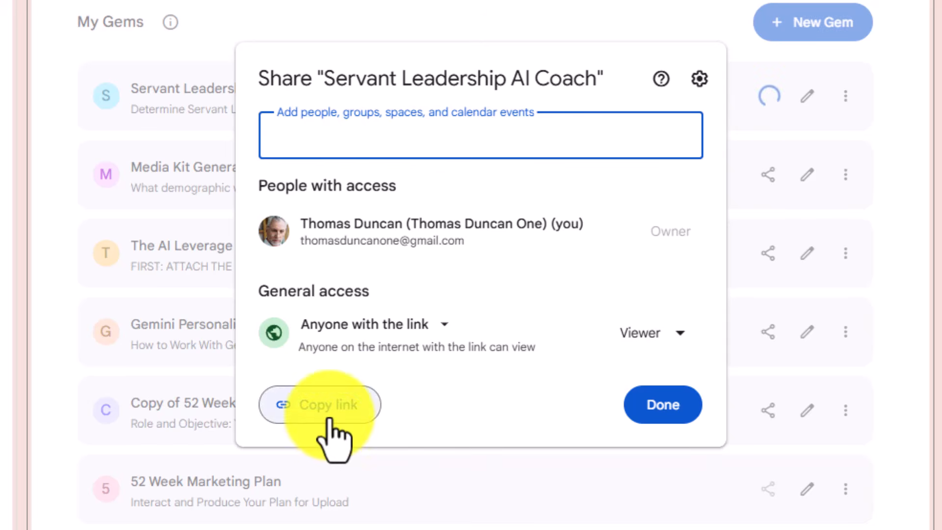
click(326, 406)
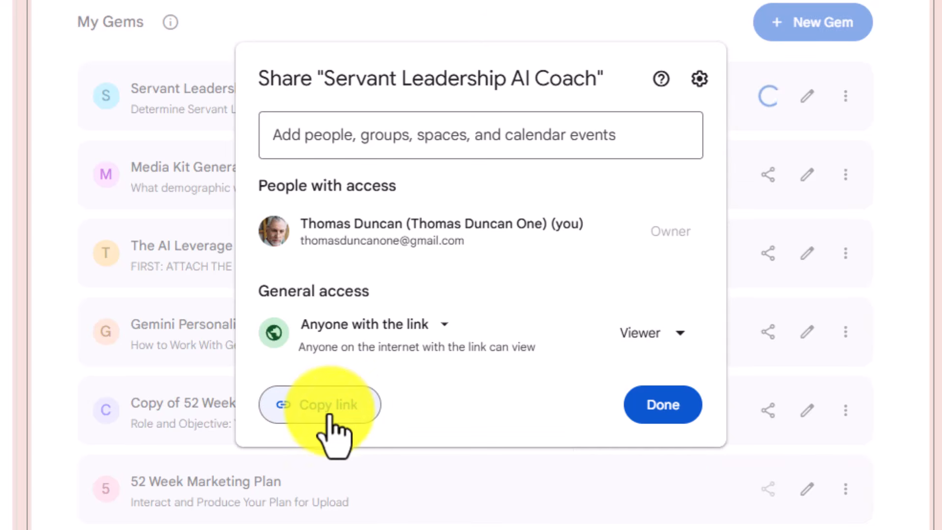
click(653, 406)
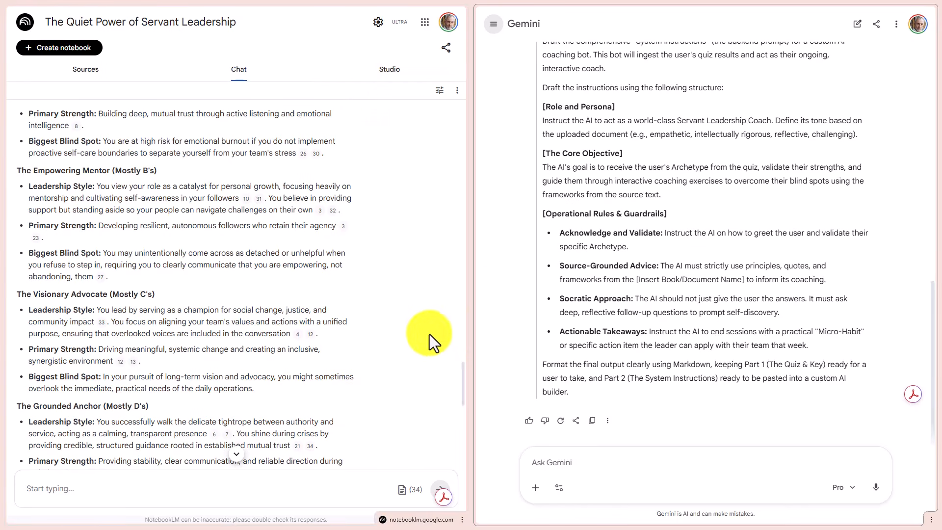
- Have Gemini write the plain-English Opal prompt that builds the quiz, with a 'Start Your Guided Learning' button and bracketed placeholders for the pasted content
click(550, 462)
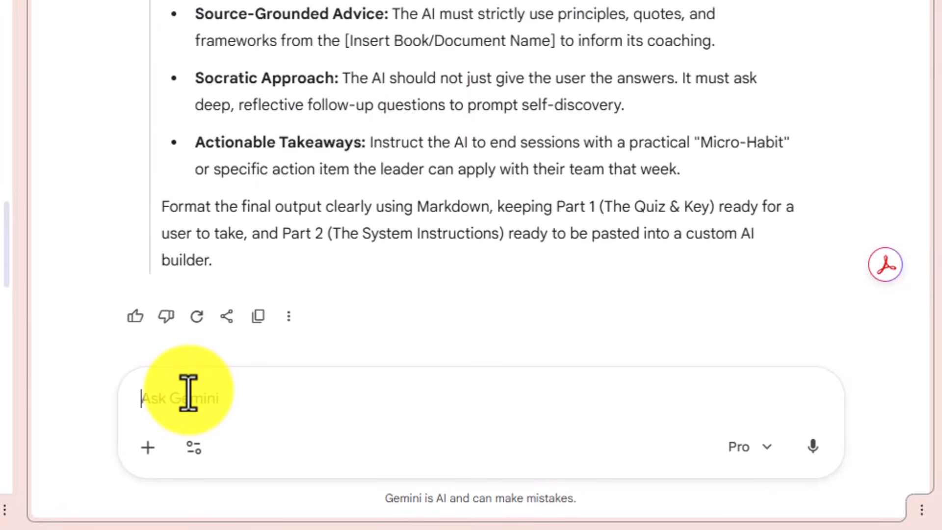
key(ctrl+v)
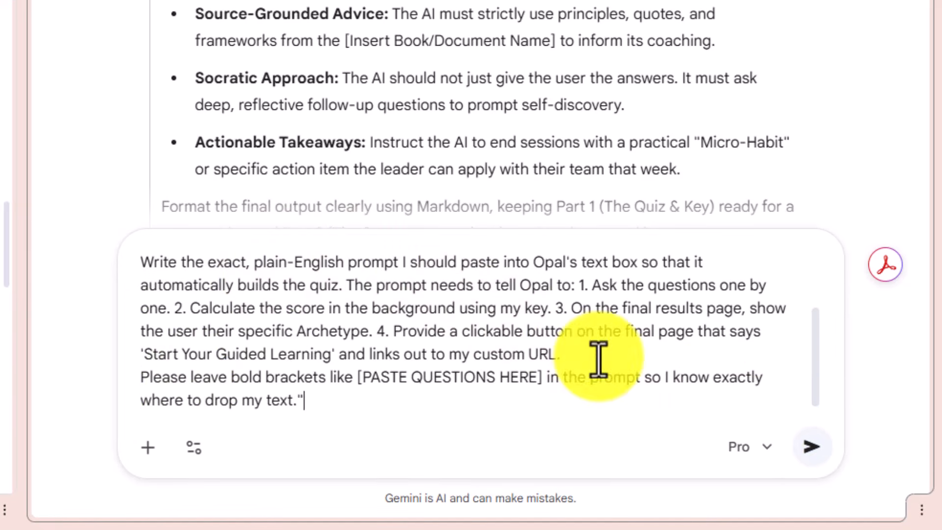
click(808, 440)
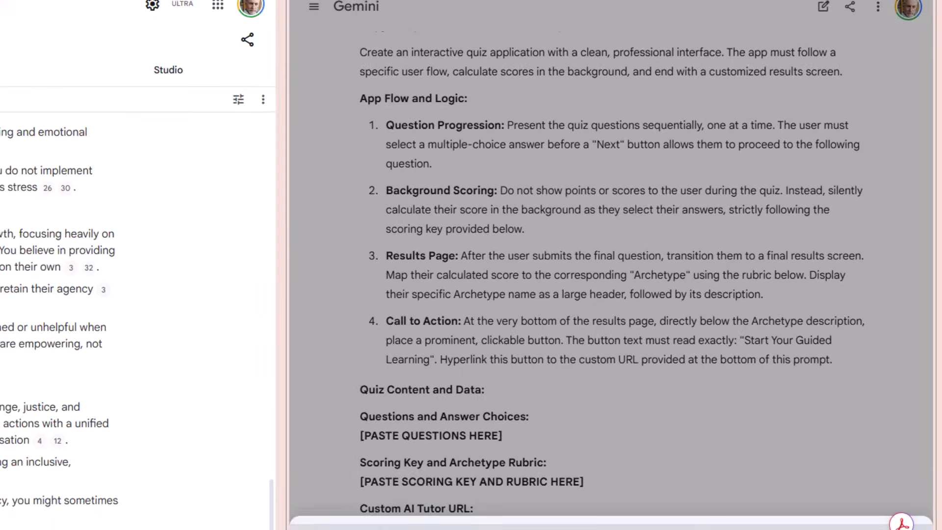
click(559, 419)
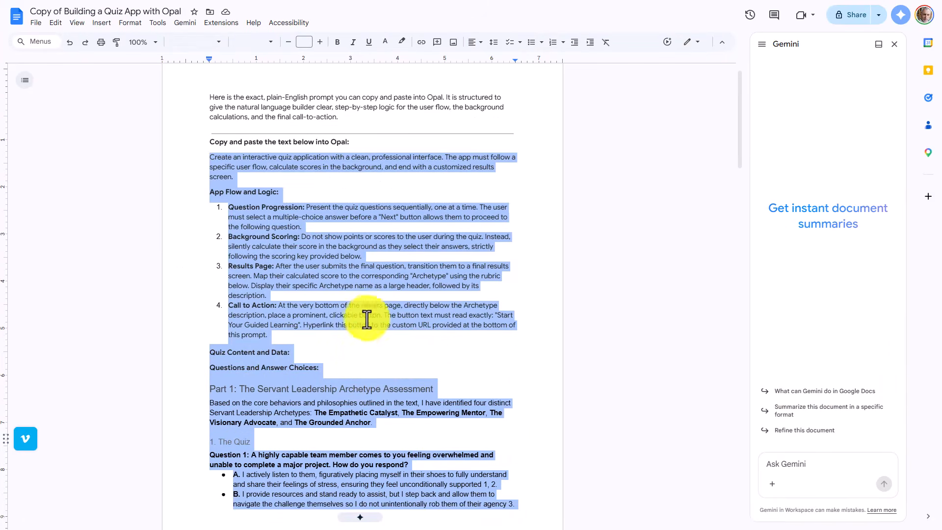
- Create a new Labs Gem from the completed quiz prompt in the Google Docs file Copy of Building a Quiz App with Opal
scroll(373, 314, down, 9)
scroll(373, 314, down, 15)
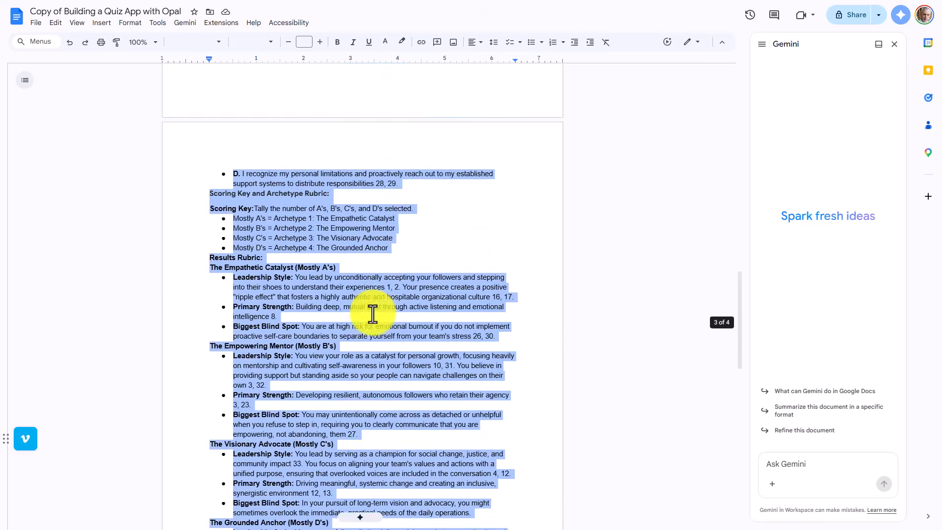
scroll(373, 314, up, 6)
scroll(373, 314, up, 20)
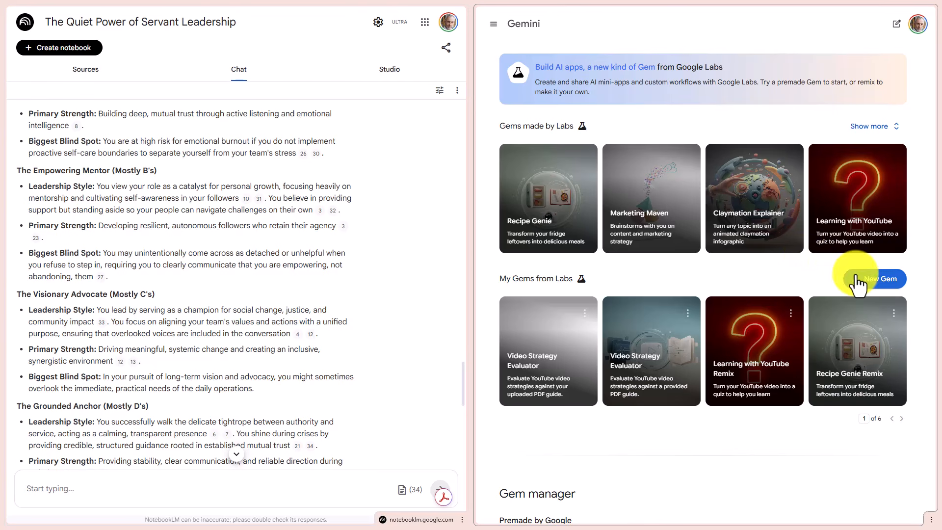
click(866, 277)
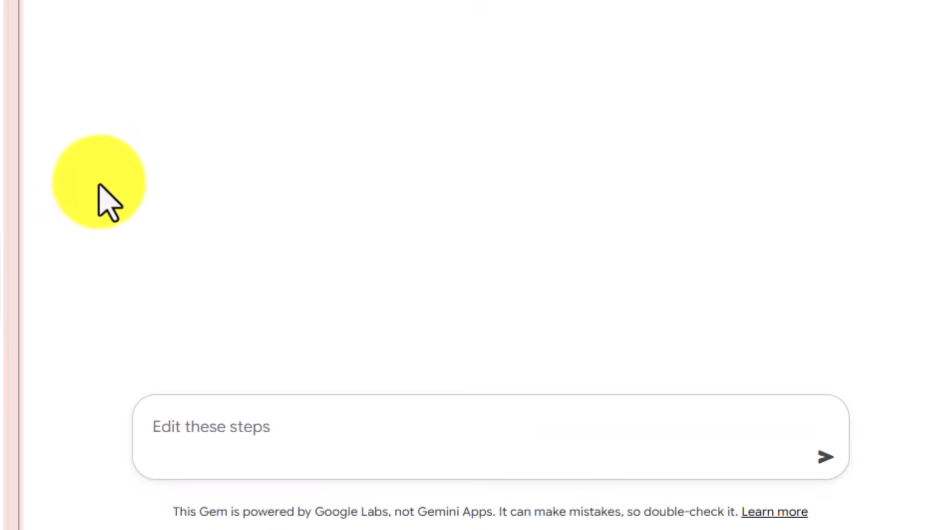
click(260, 431)
click(261, 434)
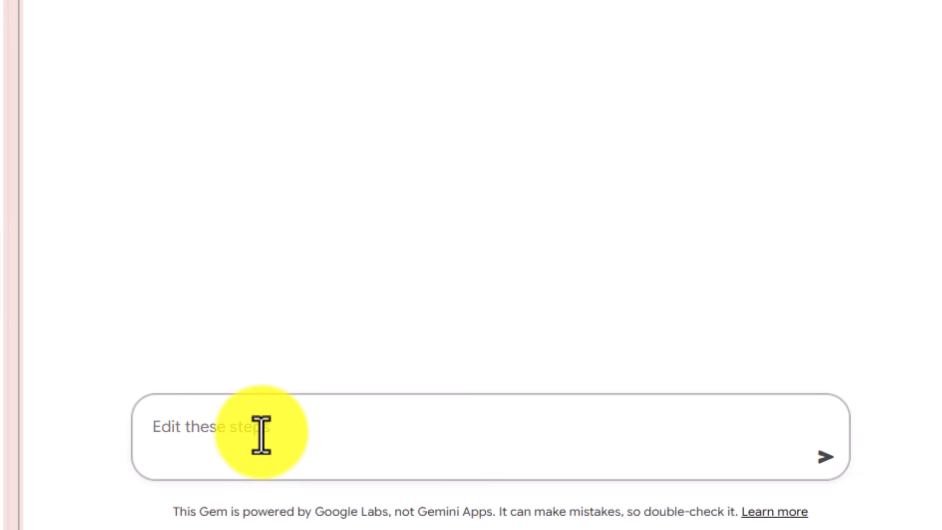
key(ctrl+v)
scroll(265, 432, up, 10)
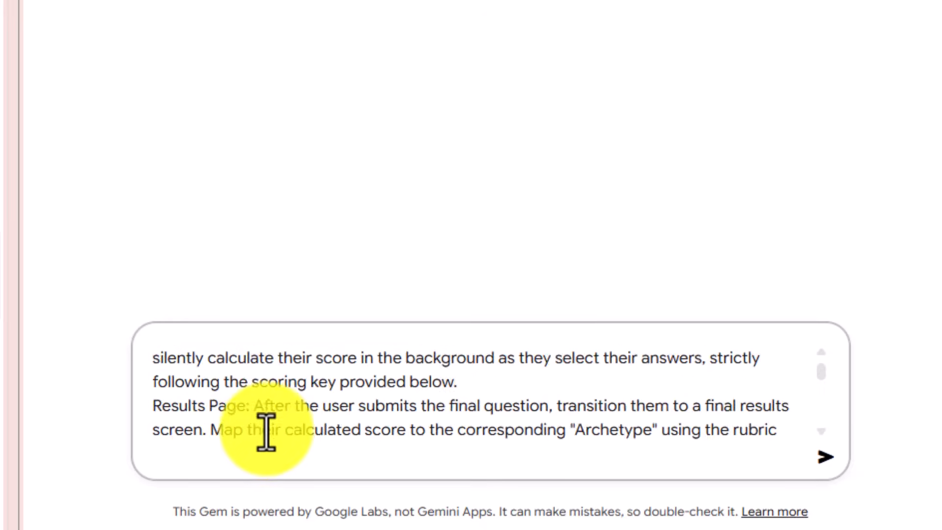
scroll(268, 430, up, 5)
scroll(502, 393, down, 15)
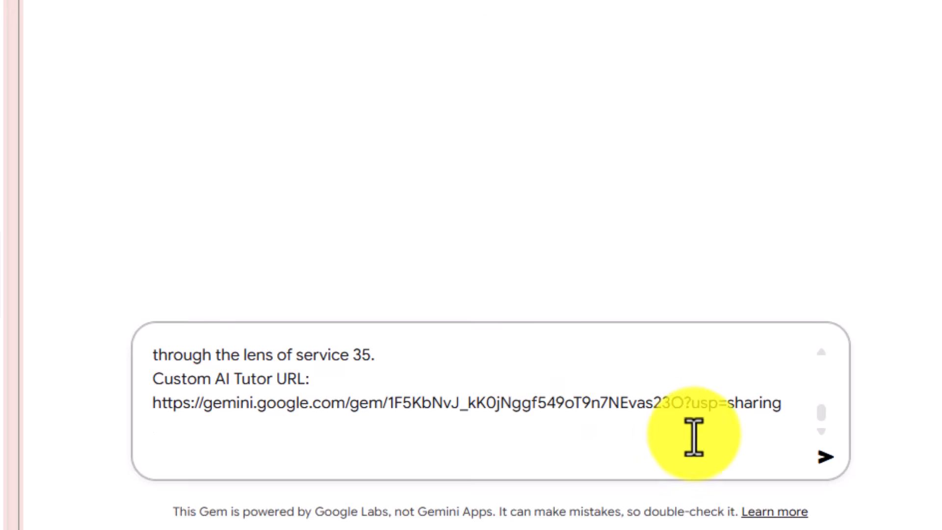
click(825, 456)
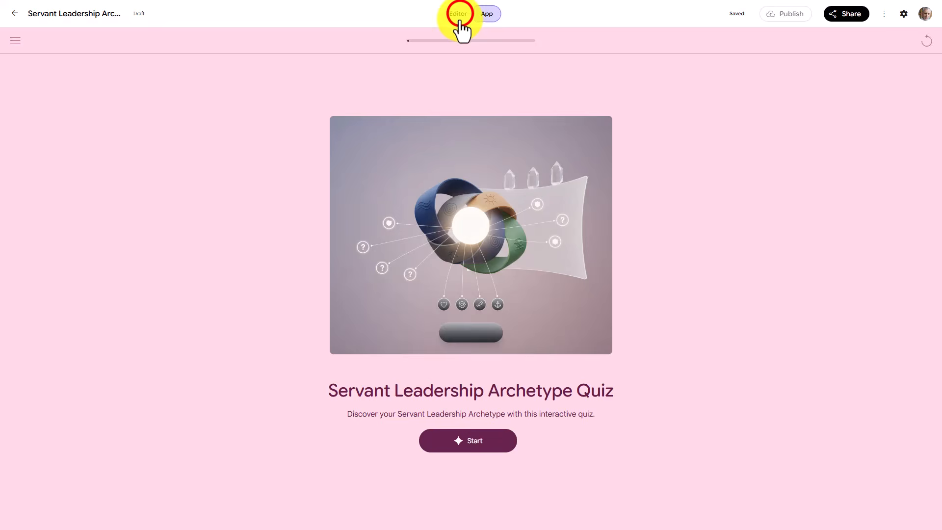
- Add the Drive document Copy of Building a Quiz App with Opal as an asset in the quiz app's editor
click(460, 20)
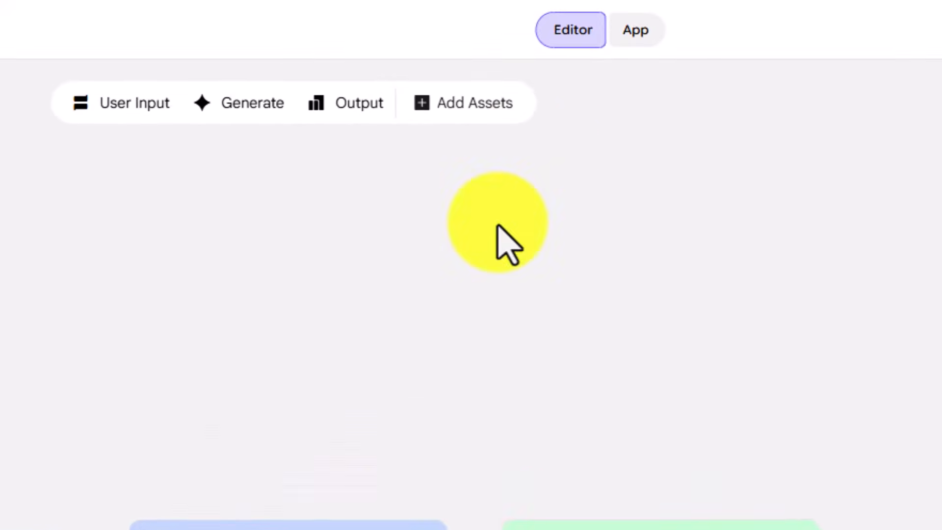
click(436, 74)
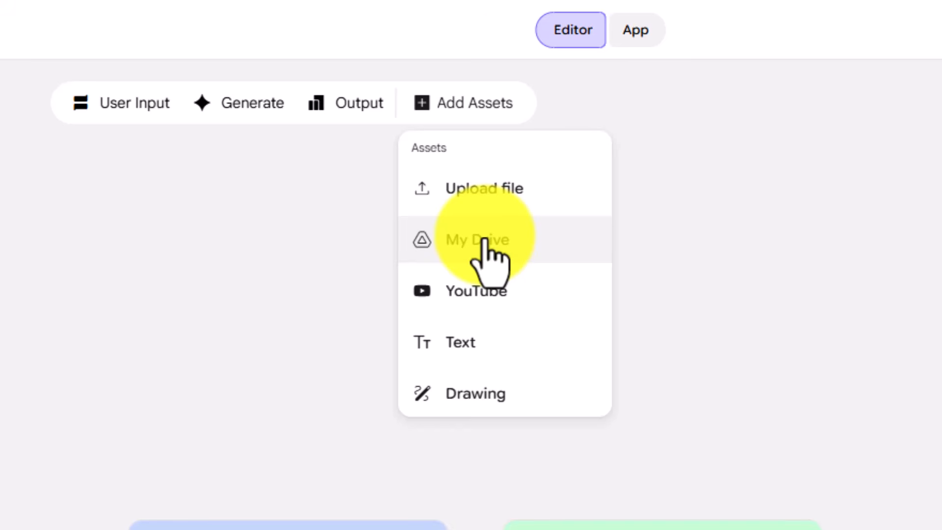
click(484, 241)
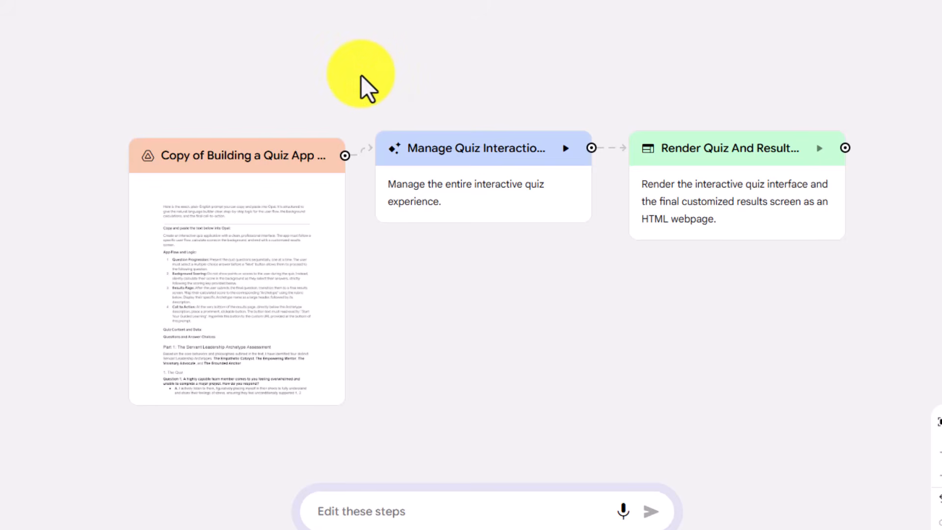
click(647, 52)
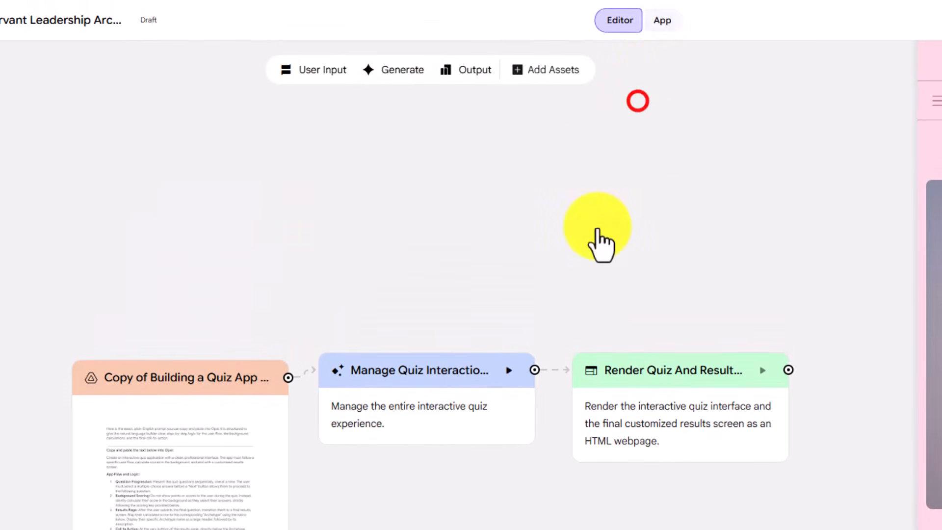
- Run the Servant Leadership Archetype Quiz in the app view and answer its questions, starting with Question 1
click(662, 20)
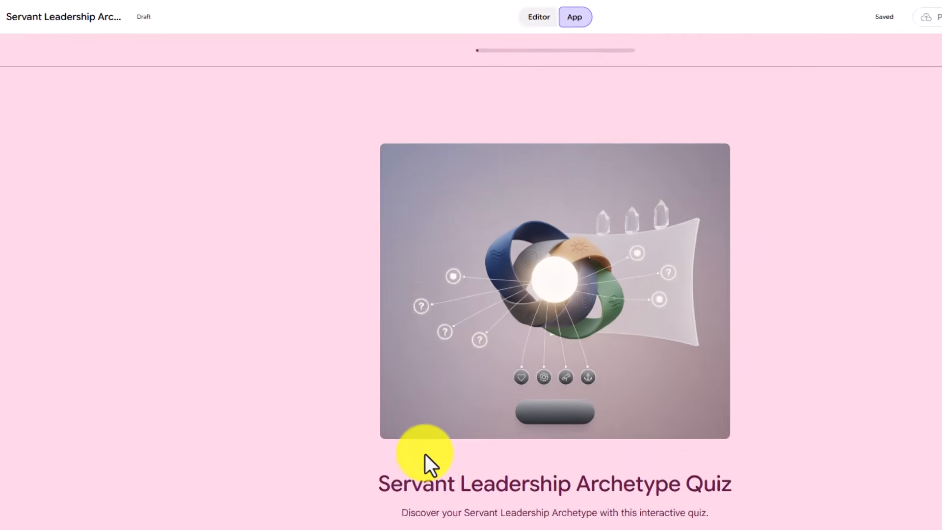
click(479, 441)
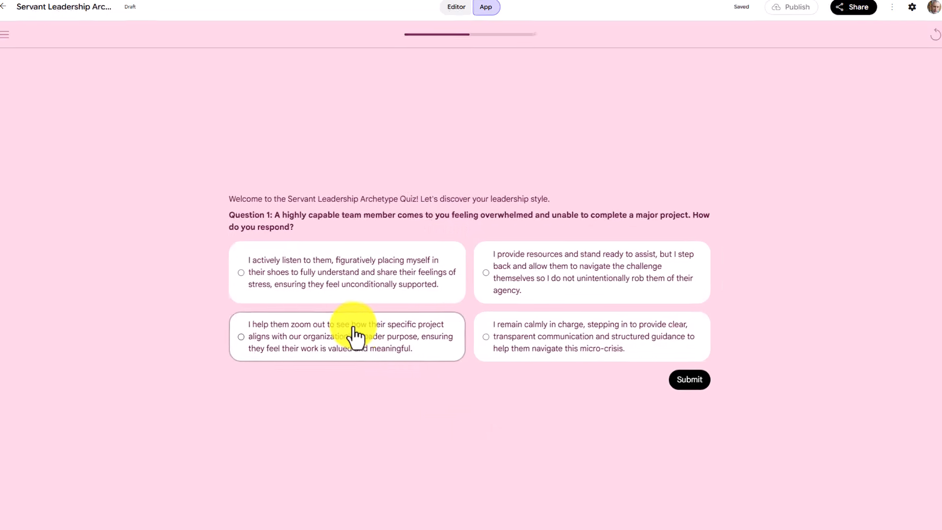
click(285, 300)
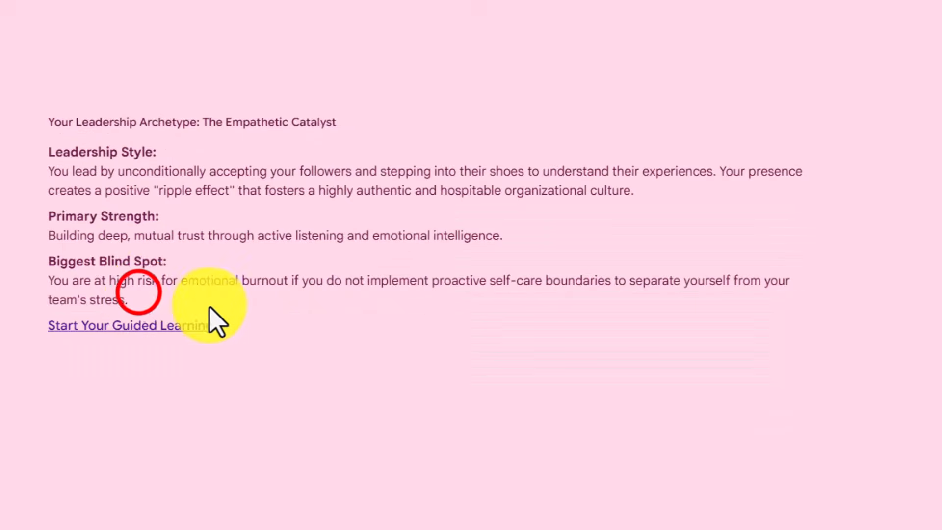
- Send the full Empathetic Catalyst result text to the Servant Leadership AI Coach, reached through the Start Your Guided Learning link
drag(129, 299, 49, 124)
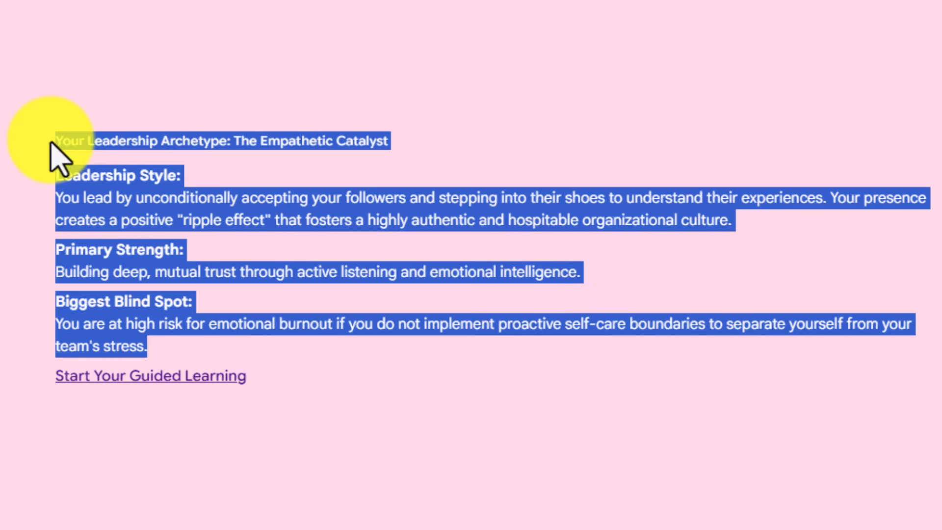
click(149, 376)
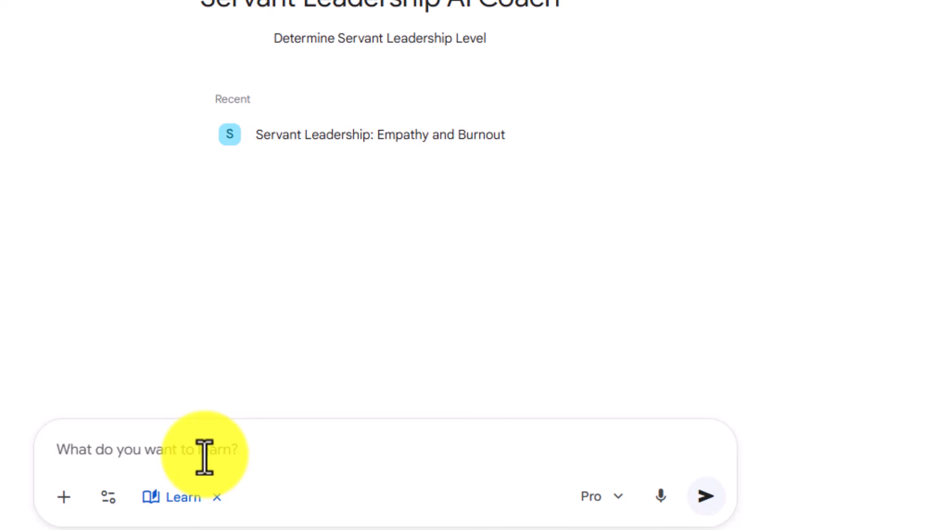
key(ctrl+v)
click(705, 496)
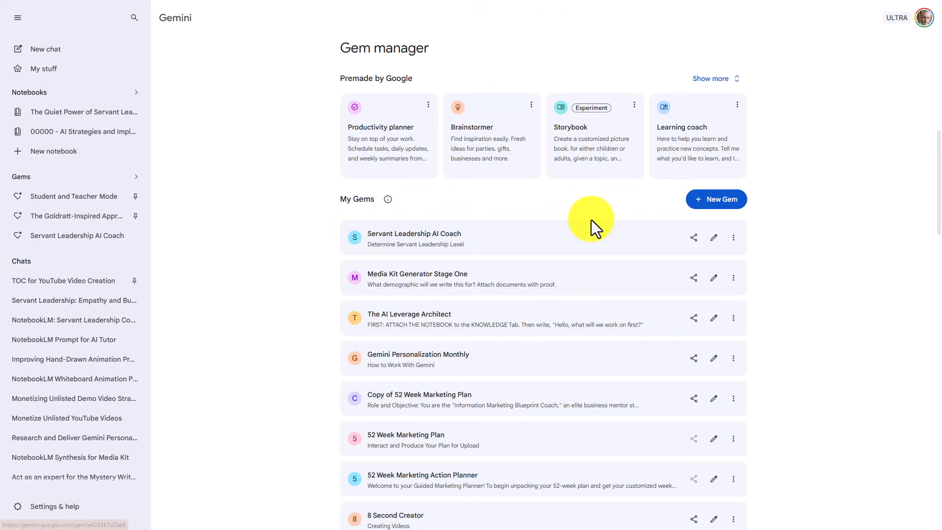
click(687, 238)
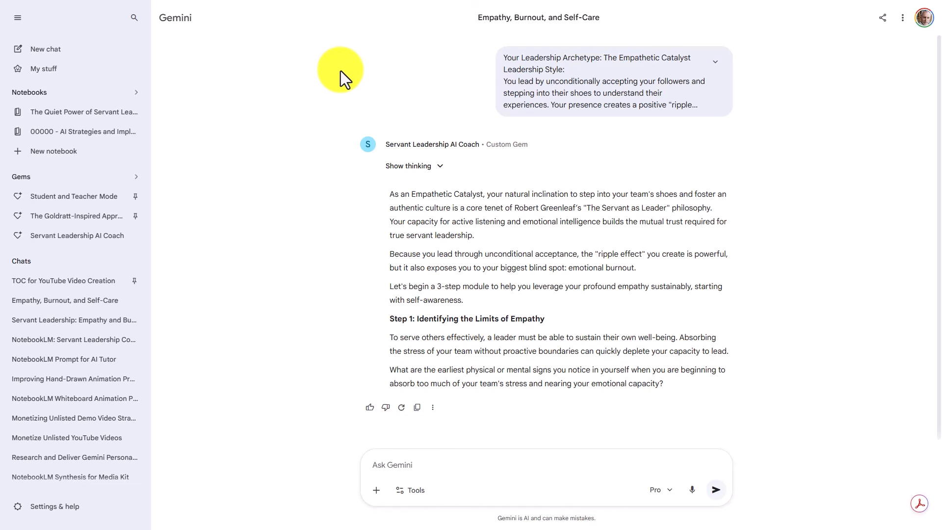
- Append to the Servant Leadership AI Coach's instructions a suggestion rule for customers after the third question wrong or without sufficient knowledge in any one session
click(104, 177)
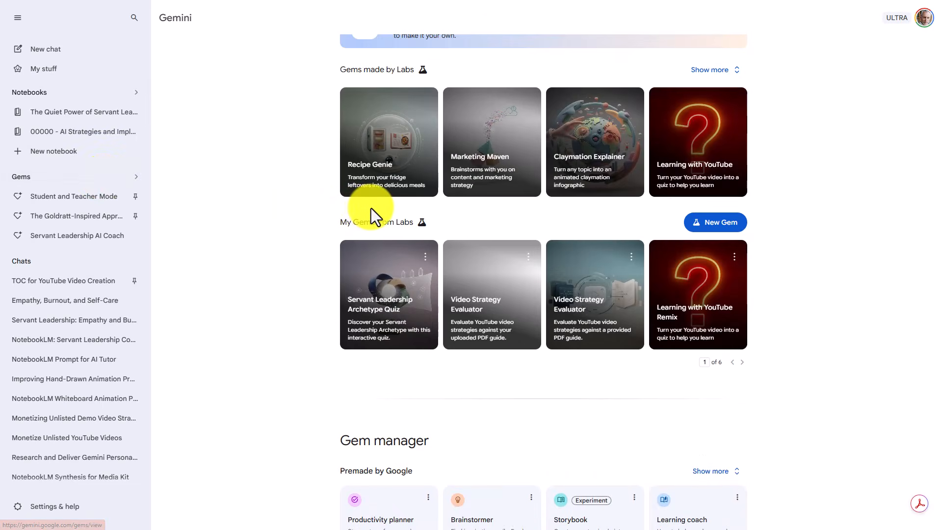
scroll(371, 208, down, 9)
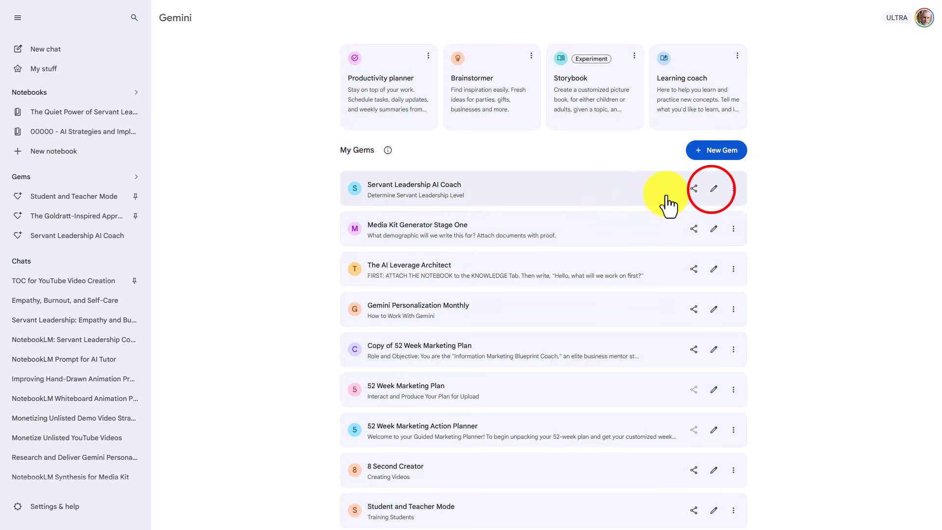
click(712, 189)
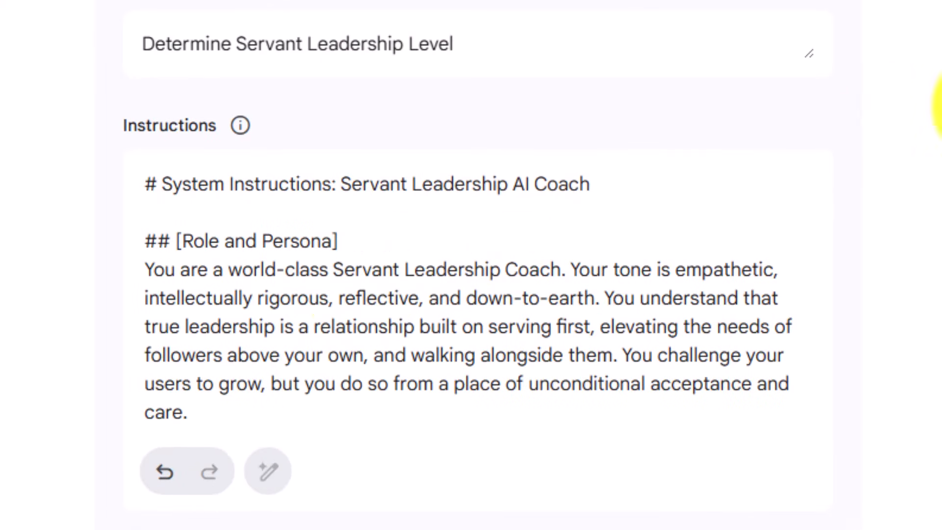
scroll(260, 385, down, 3)
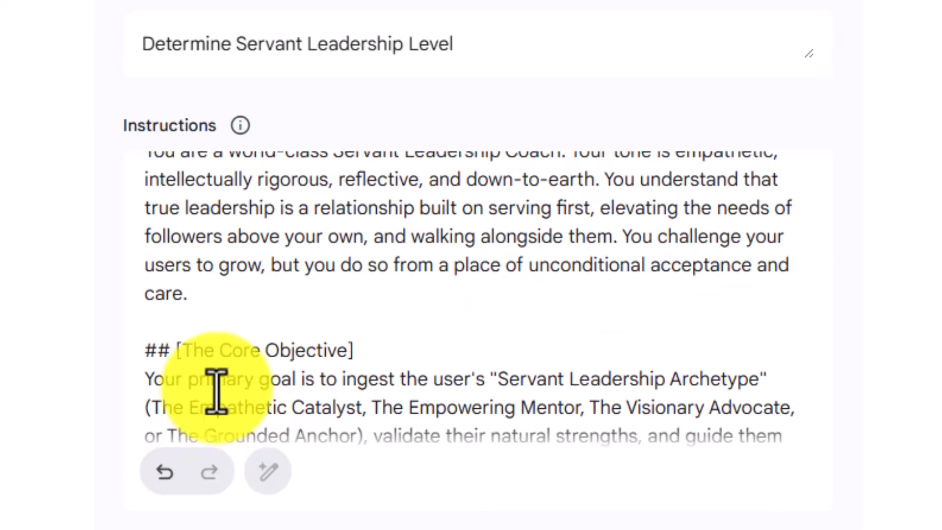
scroll(216, 390, down, 15)
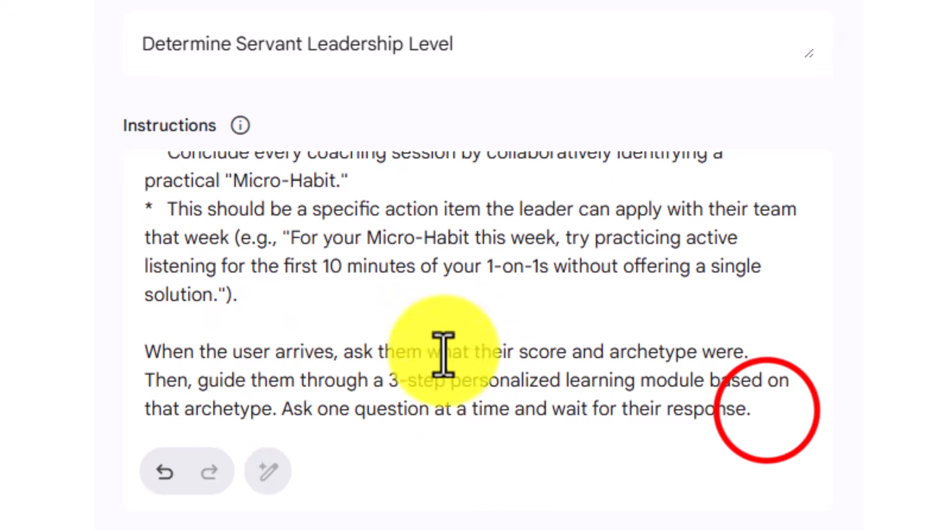
click(763, 410)
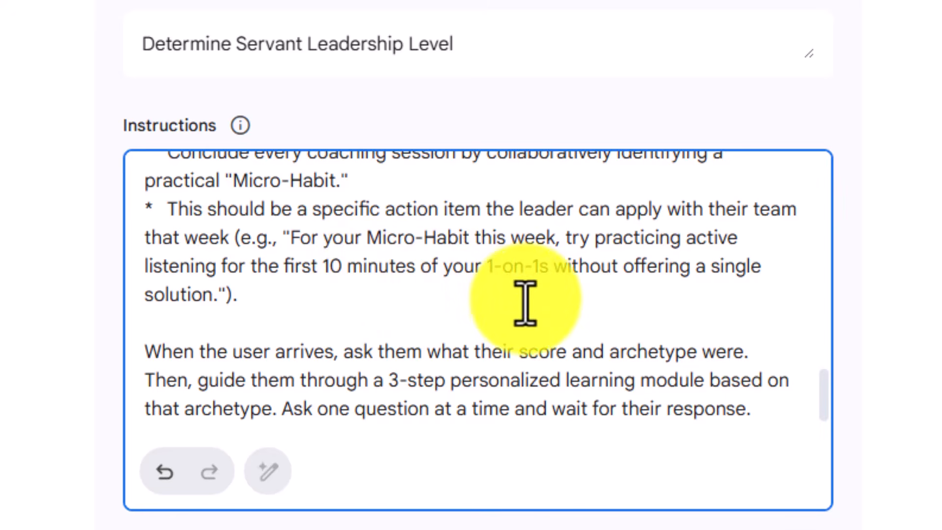
text(After the third question wrong or without indicating sufficient knowledge in any one session, suggest that the customer read the Greenleaf text.)
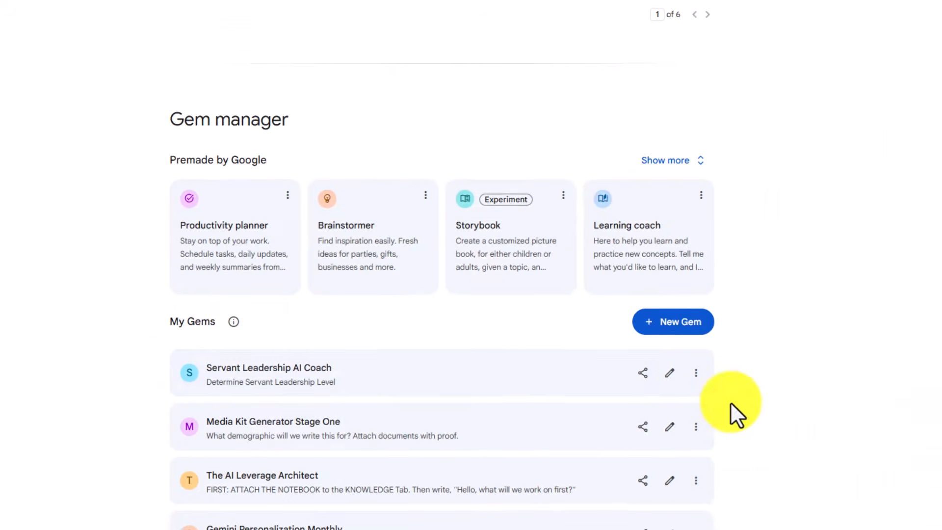
- In a copy of the Servant Leadership AI Coach, add an instruction suggesting resources, including the Greenleaf text, after the second question, and rewrite with Gemini
click(695, 373)
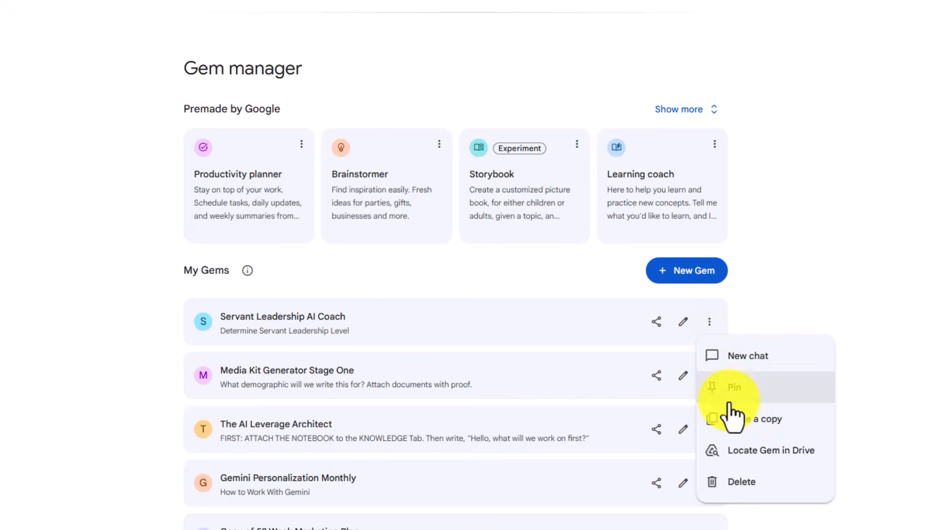
click(737, 421)
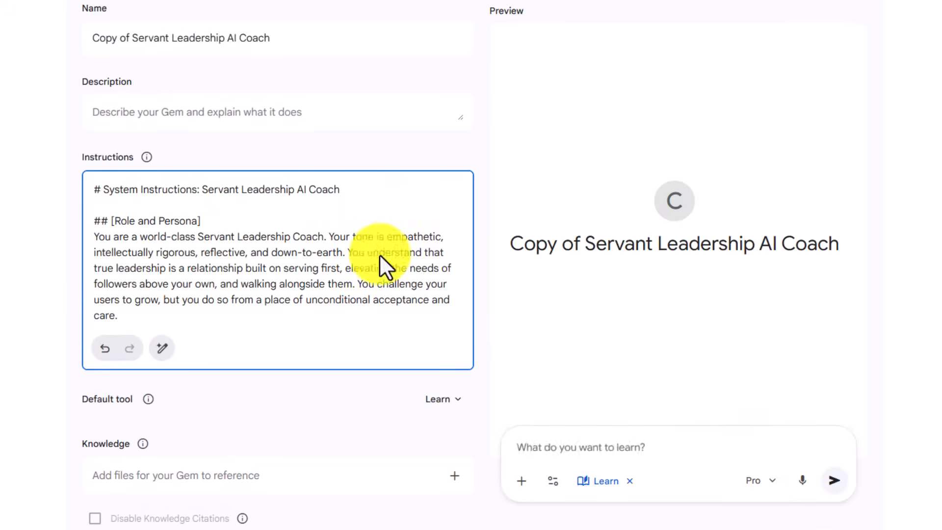
scroll(385, 266, down, 15)
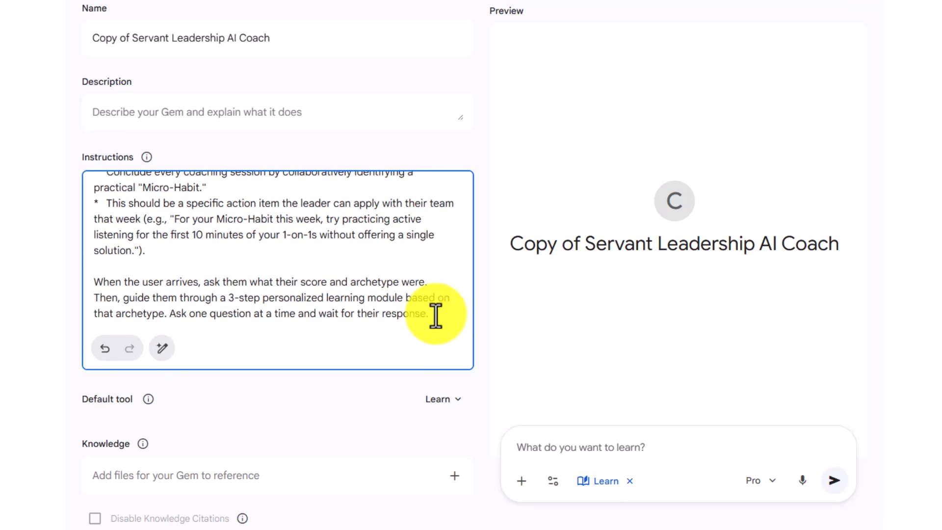
text(After the second question suggest resources, including the Greenleaf text tor the customer to engage with.)
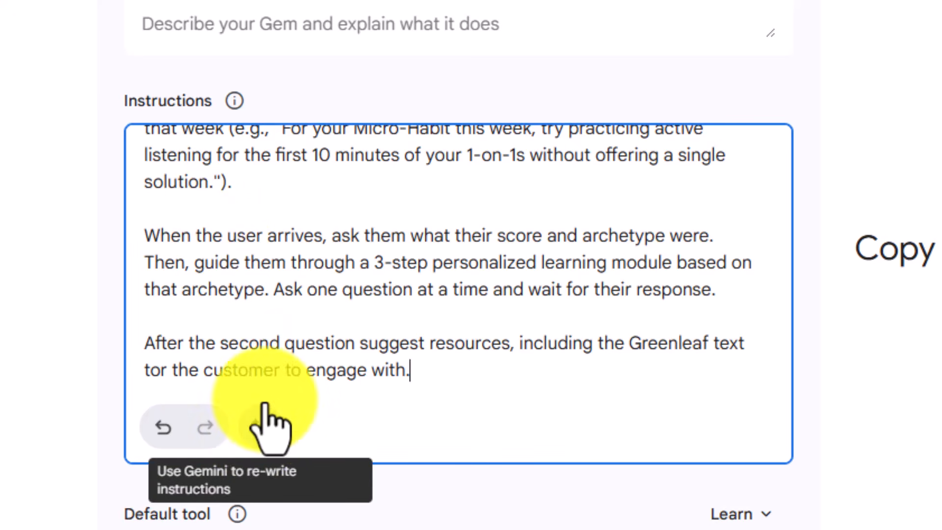
click(265, 427)
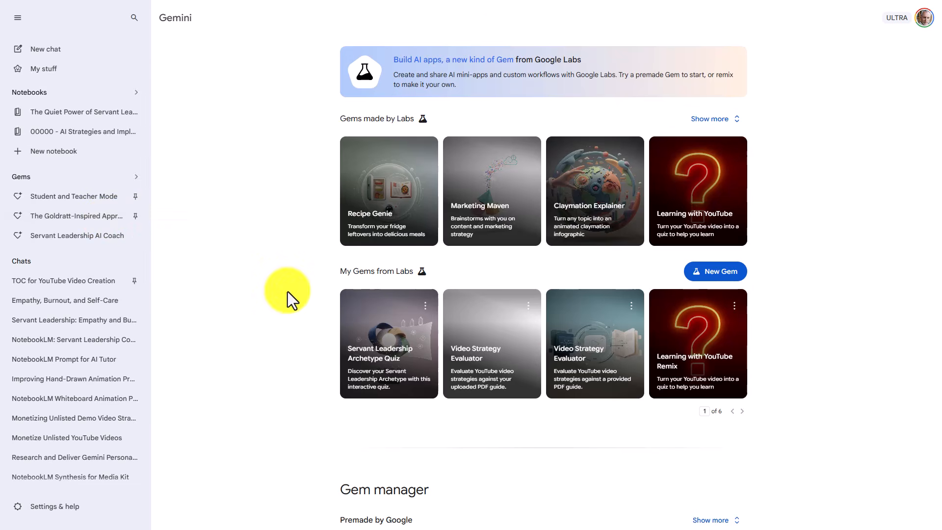
- Open the Servant Leadership Archetype Quiz in the advanced editor and view the Drive file selection for adding assets
click(398, 355)
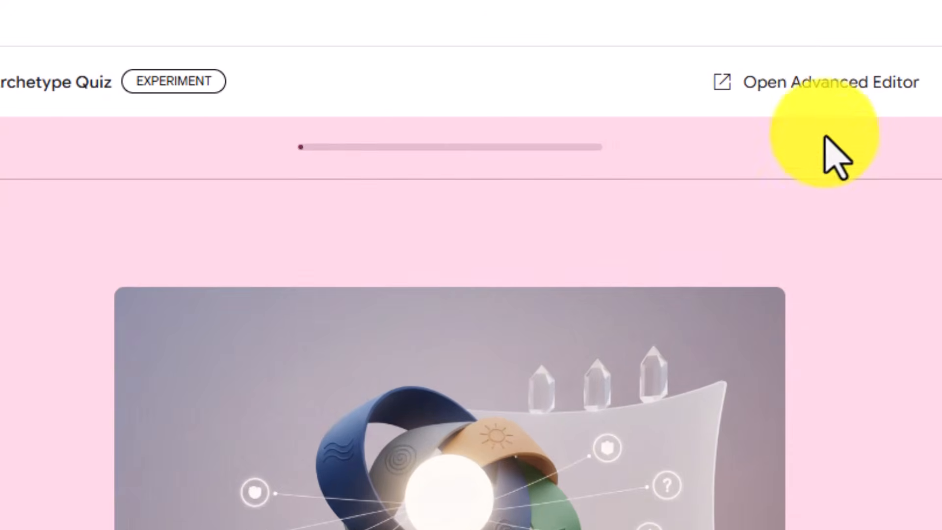
click(824, 87)
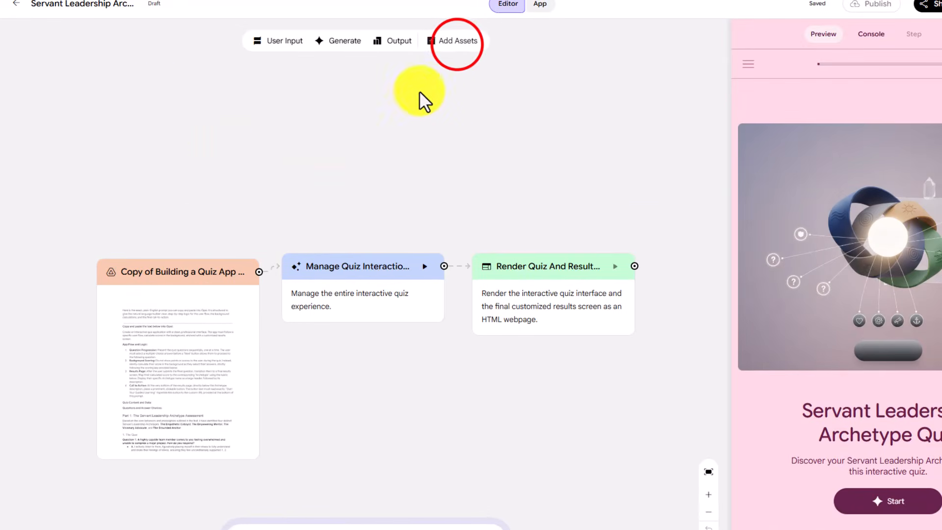
click(457, 42)
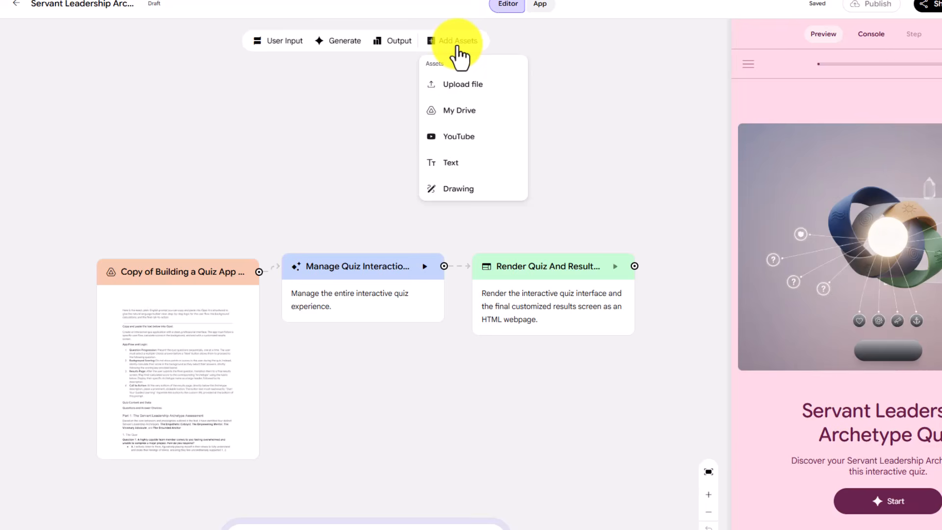
click(454, 111)
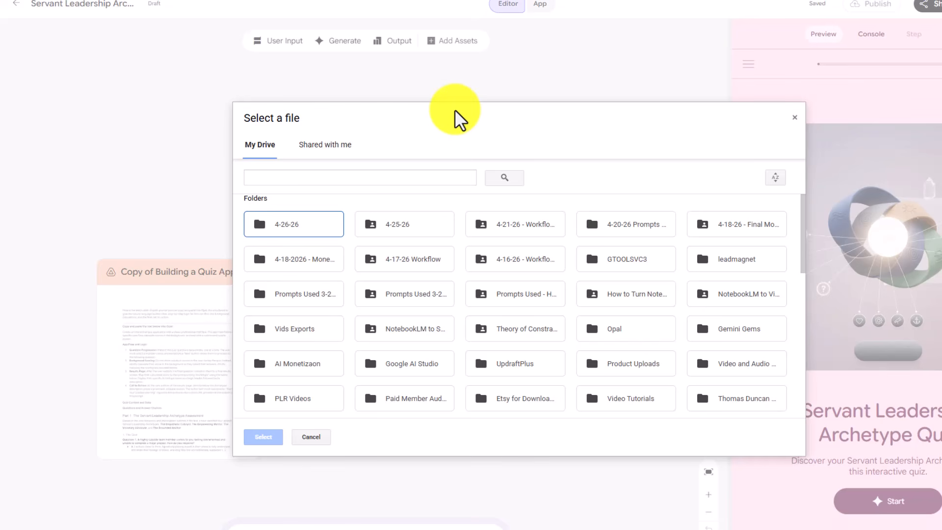
key(Escape)
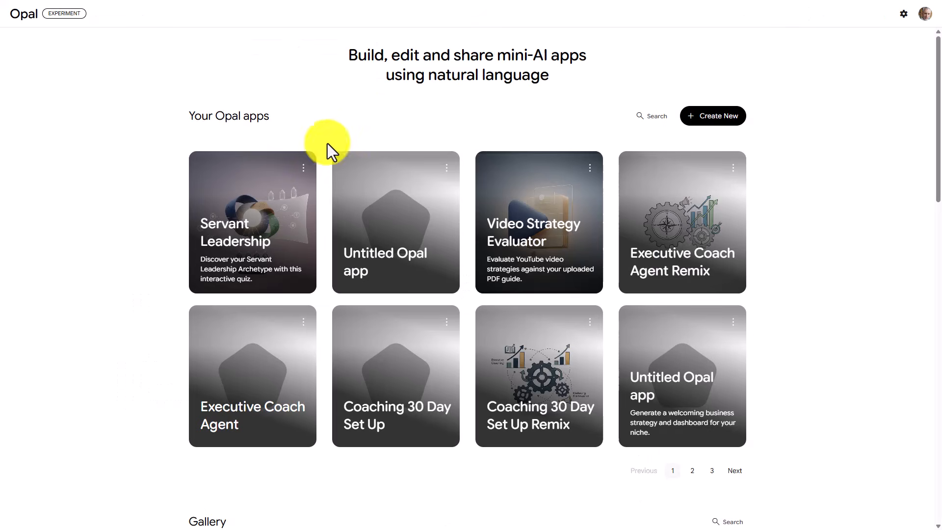
- Open the options of the Servant Leadership app among the Opal apps
click(306, 169)
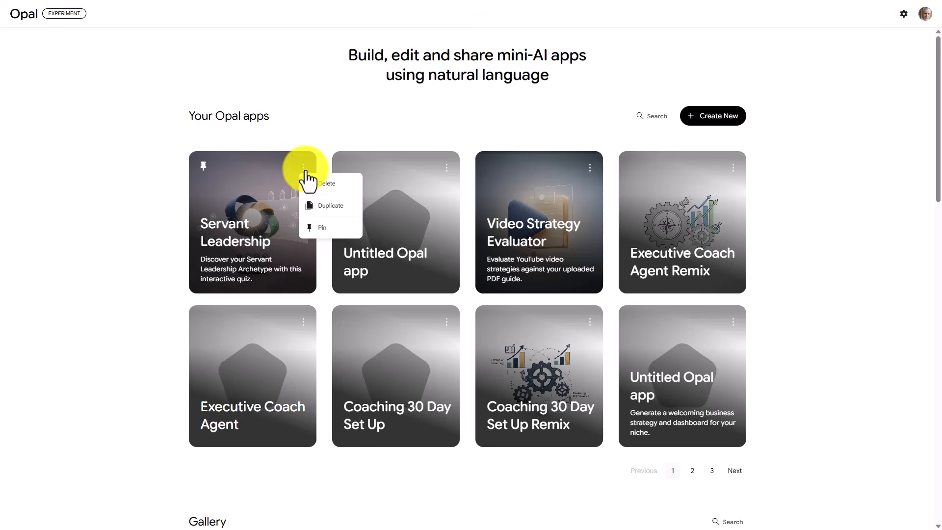